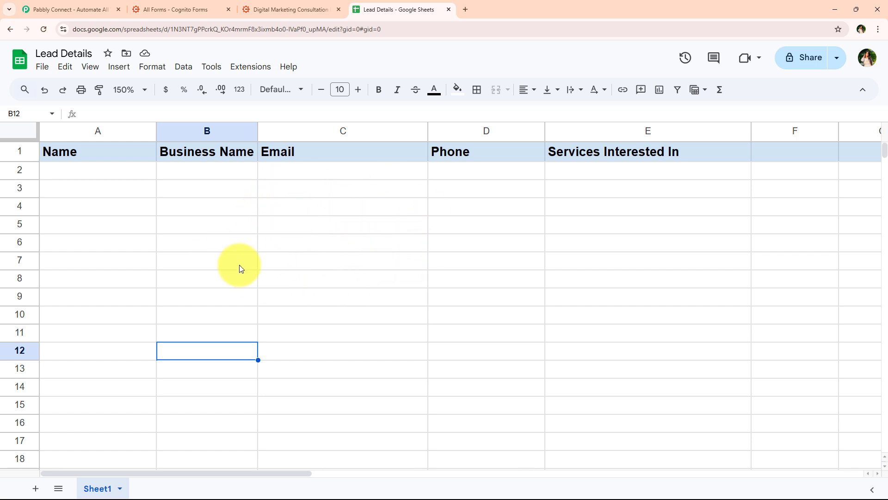
- Fill in the Phone field and submit the Digital Marketing Consultation Request form
{"action": "left_click", "coordinate": [262, 4]}
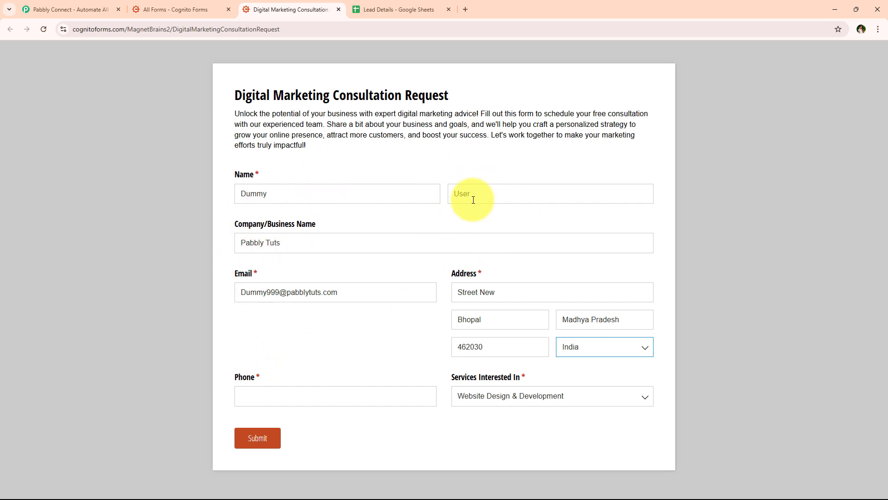
{"action": "left_click_drag", "start_coordinate": [228, 101], "coordinate": [456, 96]}
{"action": "left_click", "coordinate": [451, 97]}
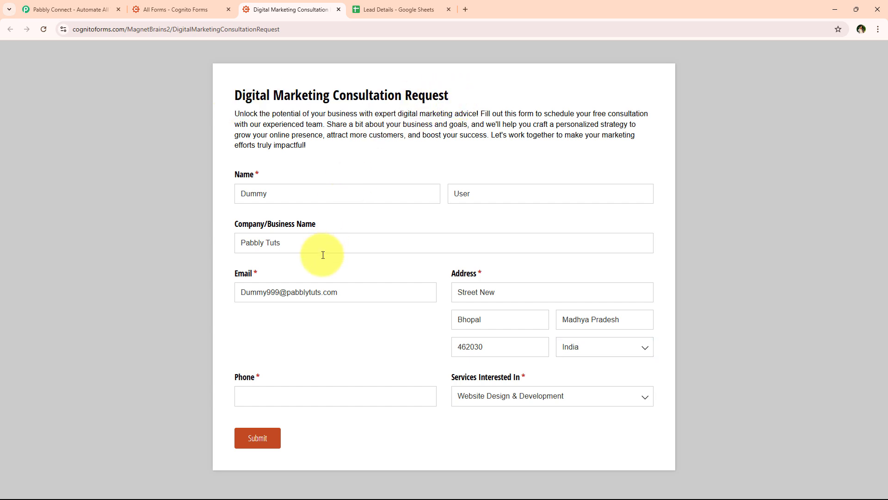
{"action": "left_click", "coordinate": [349, 400]}
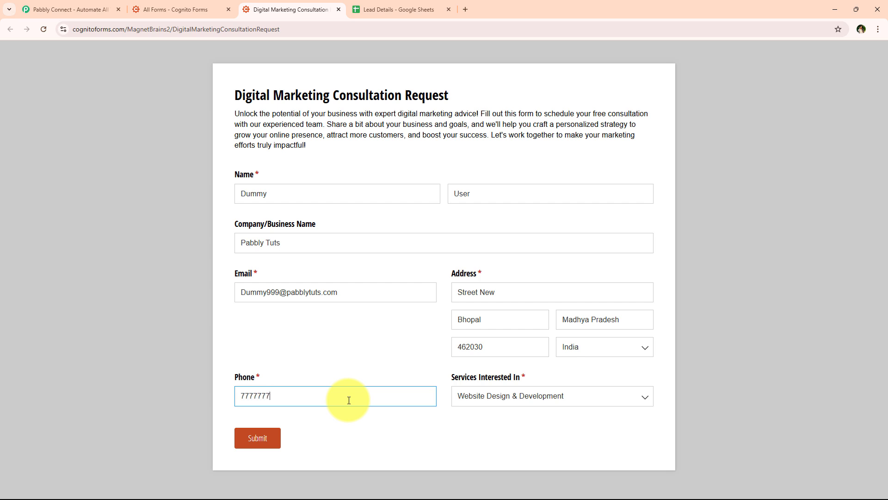
{"action": "left_click", "coordinate": [259, 437]}
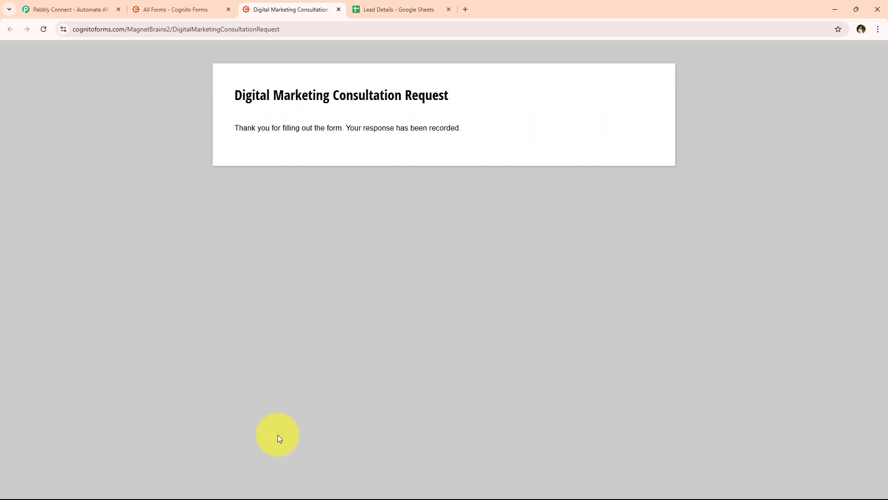
{"action": "left_click_drag", "start_coordinate": [234, 131], "coordinate": [467, 146]}
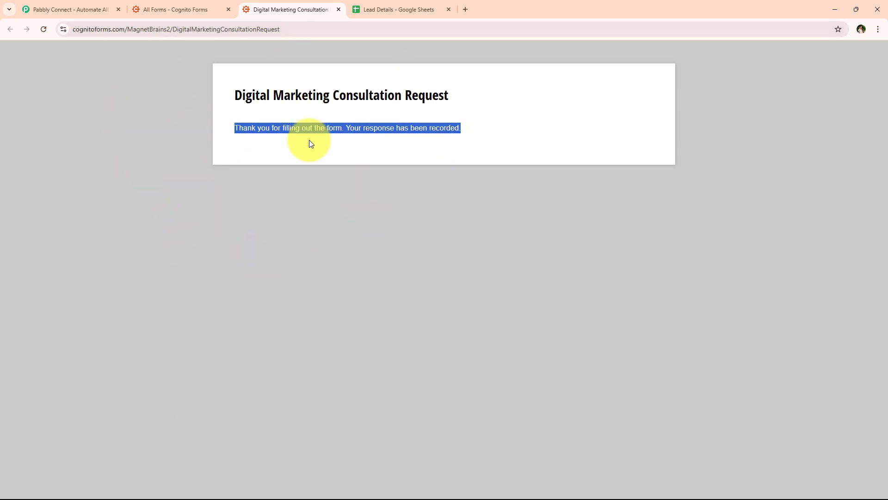
- Check that the new lead appears as row 2 in the Lead Details sheet
{"action": "left_click", "coordinate": [427, 4]}
{"action": "left_click_drag", "start_coordinate": [112, 176], "coordinate": [557, 193]}
{"action": "left_click", "coordinate": [560, 293]}
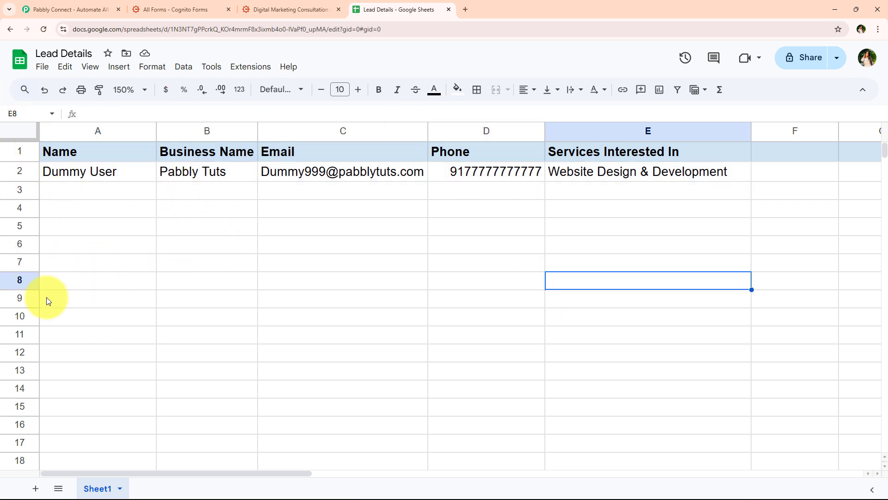
{"action": "left_click", "coordinate": [98, 174]}
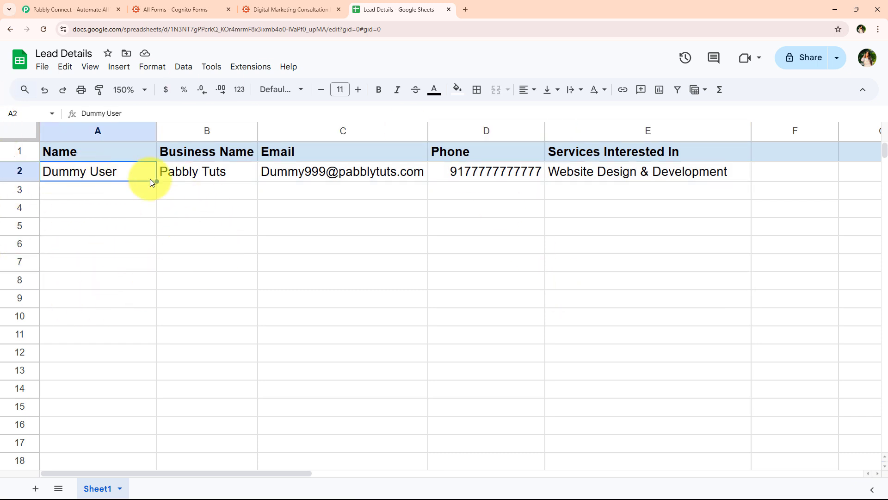
{"action": "left_click", "coordinate": [238, 179]}
{"action": "left_click", "coordinate": [427, 176]}
{"action": "left_click", "coordinate": [473, 176]}
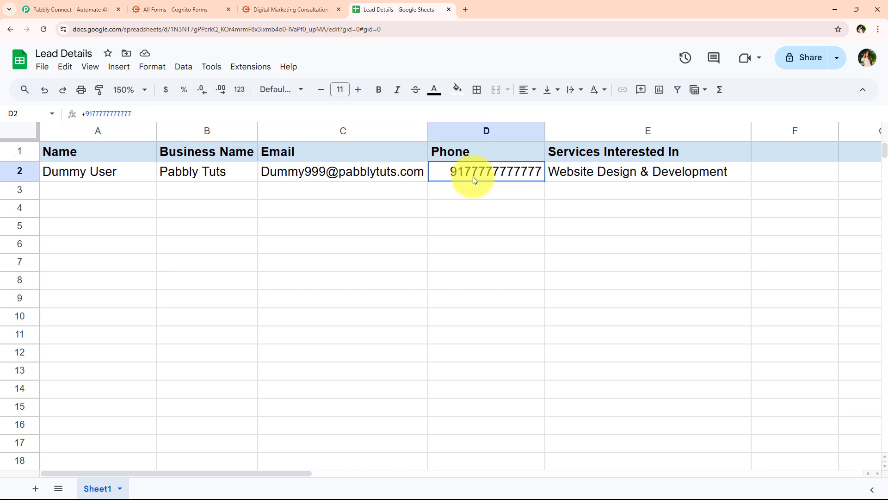
{"action": "left_click", "coordinate": [576, 170]}
{"action": "left_click", "coordinate": [299, 299]}
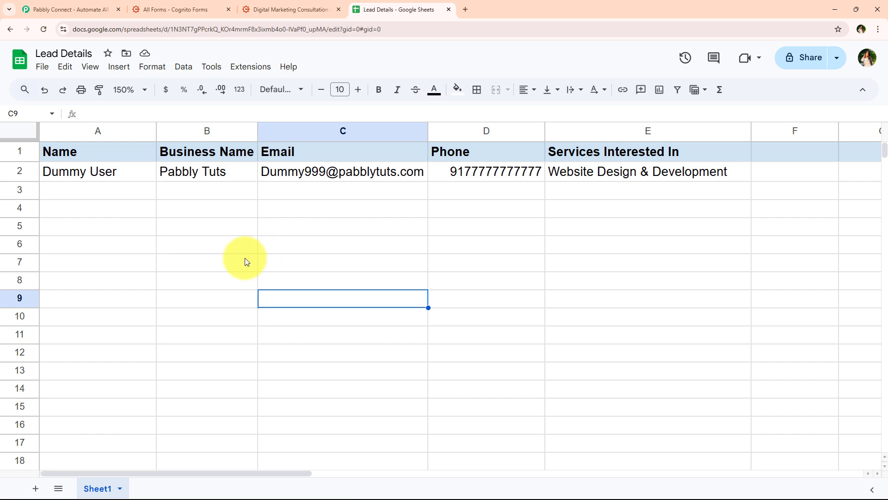
- Dismiss the limited-time offer popup and sign in to the Pabbly account
{"action": "left_click", "coordinate": [51, 5]}
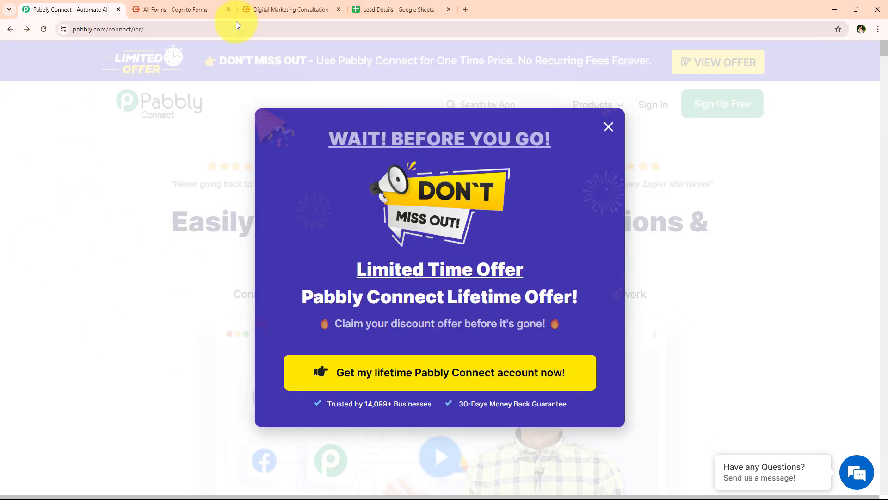
{"action": "left_click", "coordinate": [232, 29]}
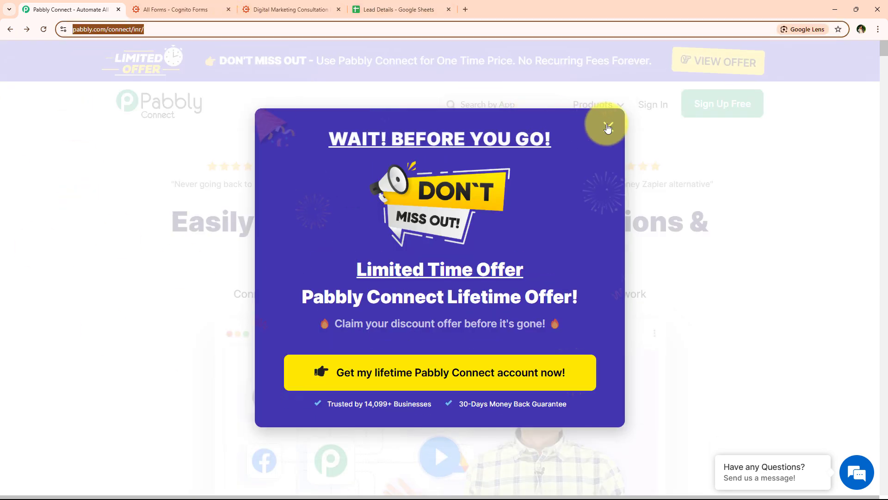
{"action": "left_click", "coordinate": [608, 126]}
{"action": "left_click", "coordinate": [283, 29]}
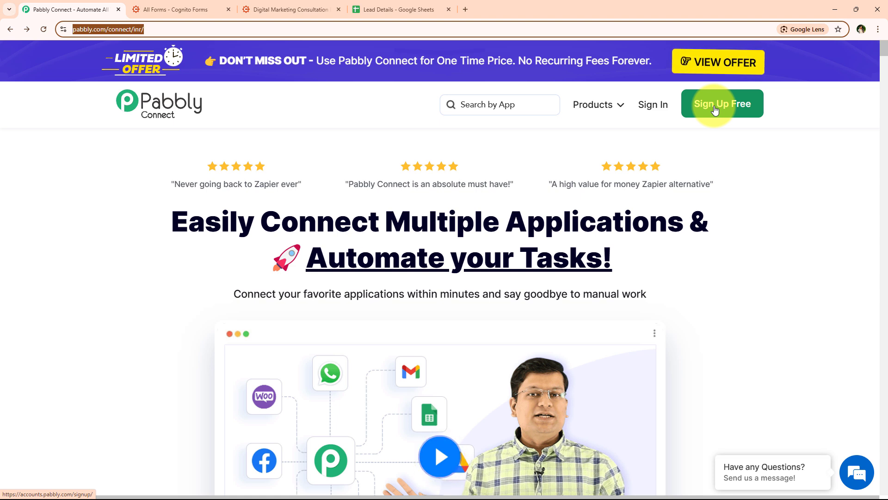
{"action": "left_click", "coordinate": [651, 105]}
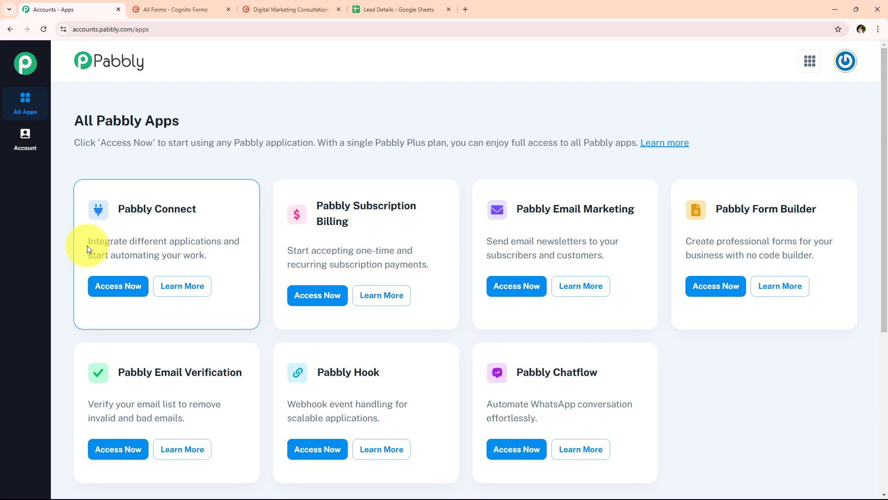
- Open Pabbly Connect from the list of Pabbly apps via Access Now
{"action": "scroll", "coordinate": [242, 229], "scroll_direction": "down", "scroll_amount": 1}
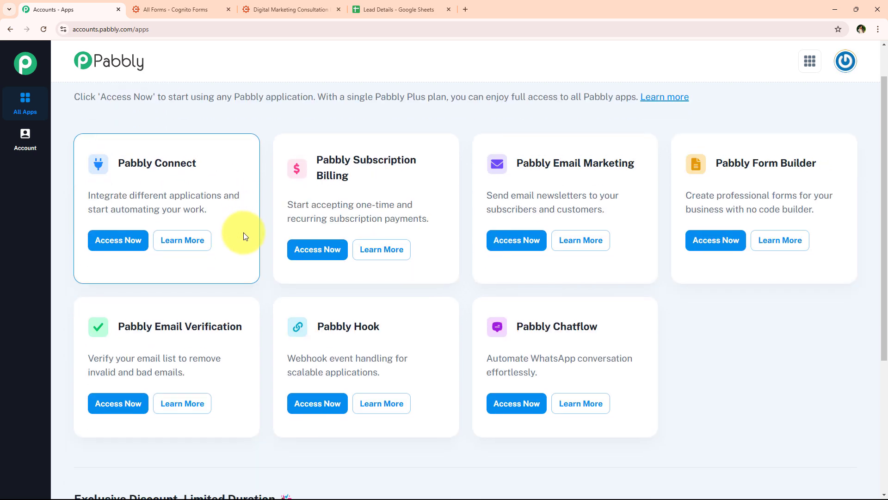
{"action": "scroll", "coordinate": [246, 237], "scroll_direction": "up", "scroll_amount": 1}
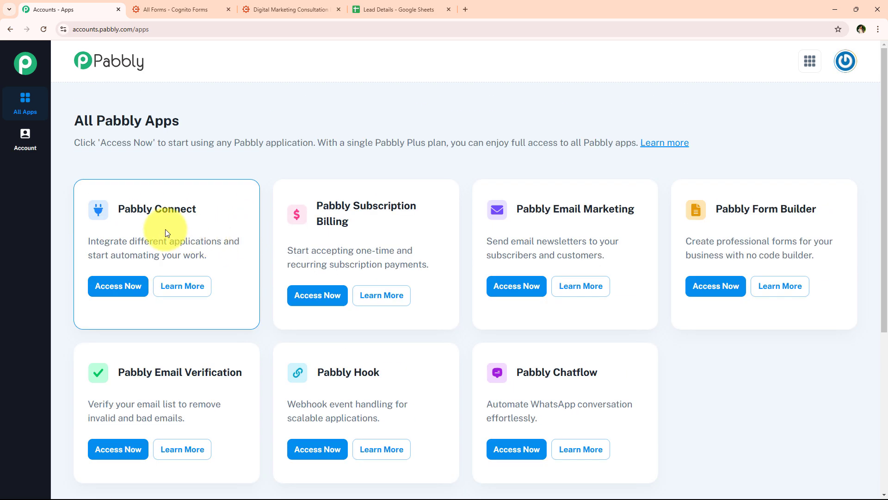
{"action": "scroll", "coordinate": [279, 254], "scroll_direction": "down", "scroll_amount": 1}
{"action": "scroll", "coordinate": [270, 302], "scroll_direction": "up", "scroll_amount": 1}
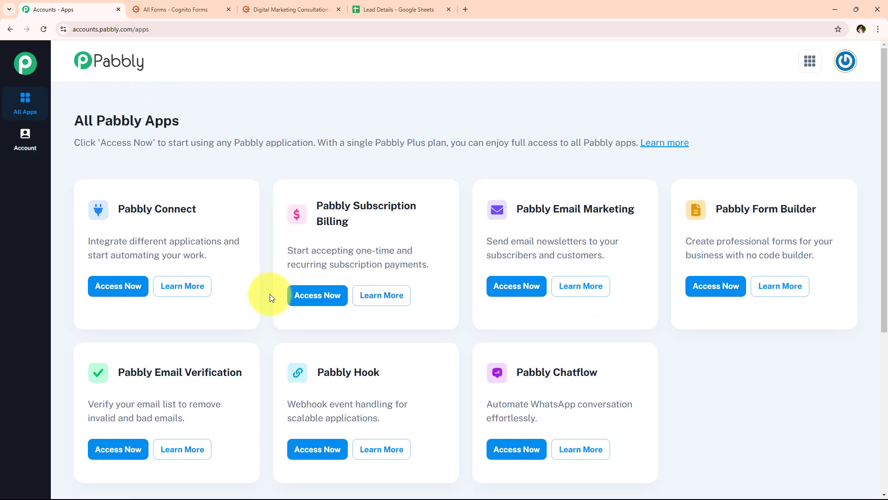
{"action": "left_click_drag", "start_coordinate": [116, 207], "coordinate": [220, 243]}
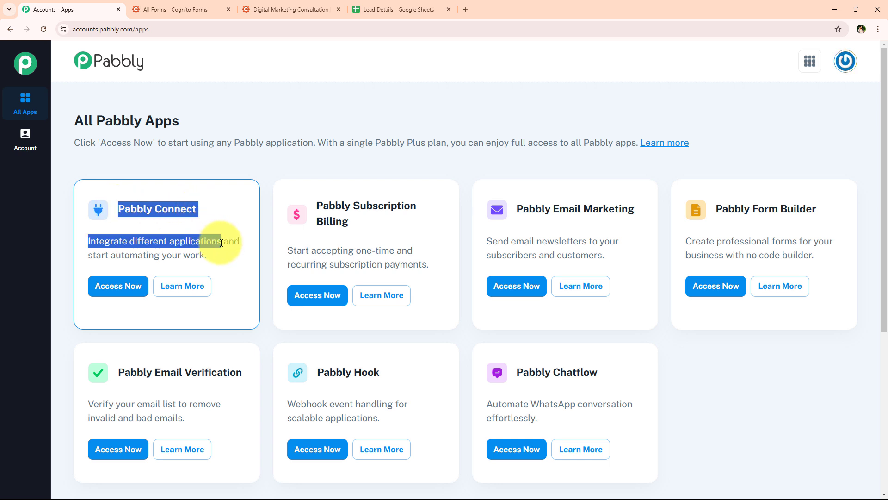
{"action": "left_click", "coordinate": [120, 286]}
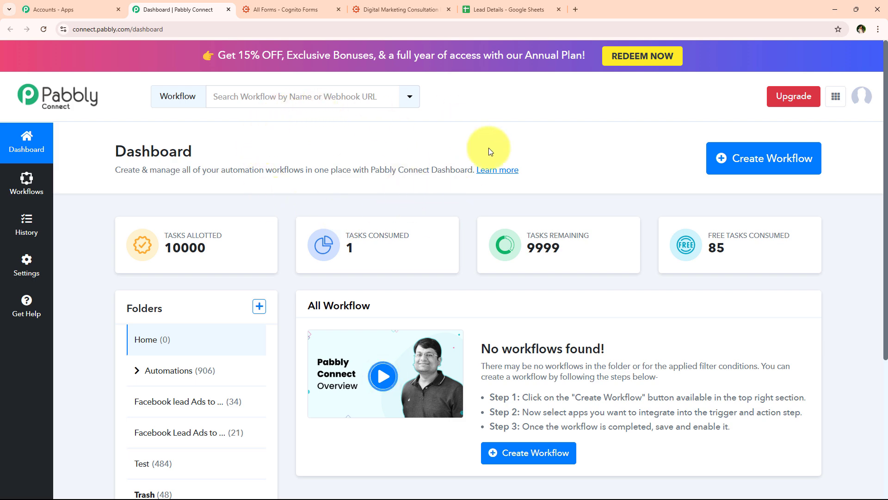
- Create a workflow in the Automations folder with the pasted Cognito Forms to Google Sheets name
{"action": "left_click", "coordinate": [753, 160]}
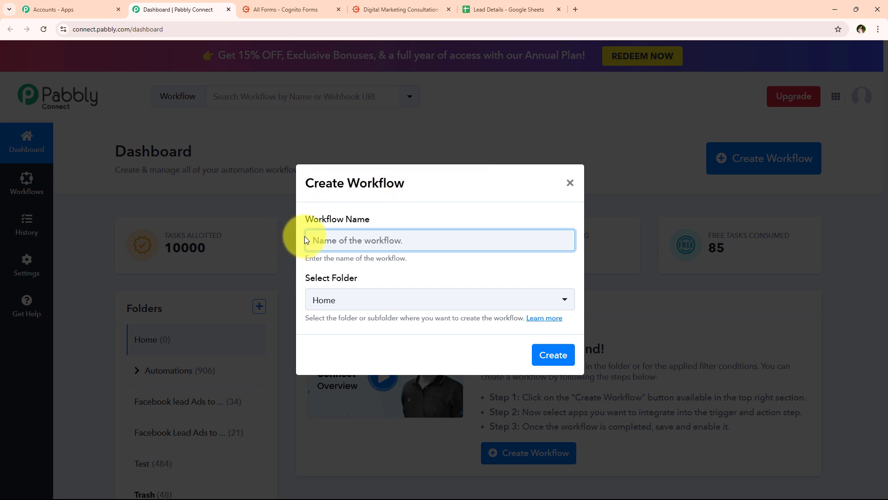
{"action": "left_click_drag", "start_coordinate": [304, 220], "coordinate": [381, 215]}
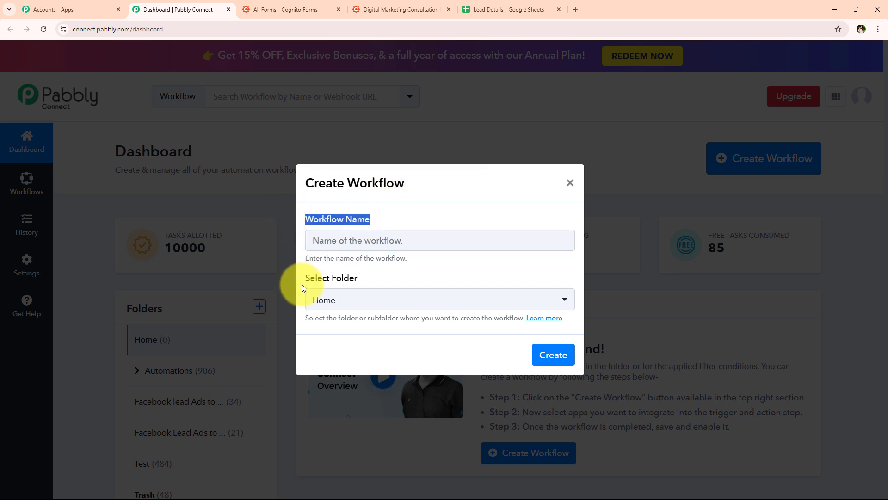
{"action": "left_click", "coordinate": [313, 279]}
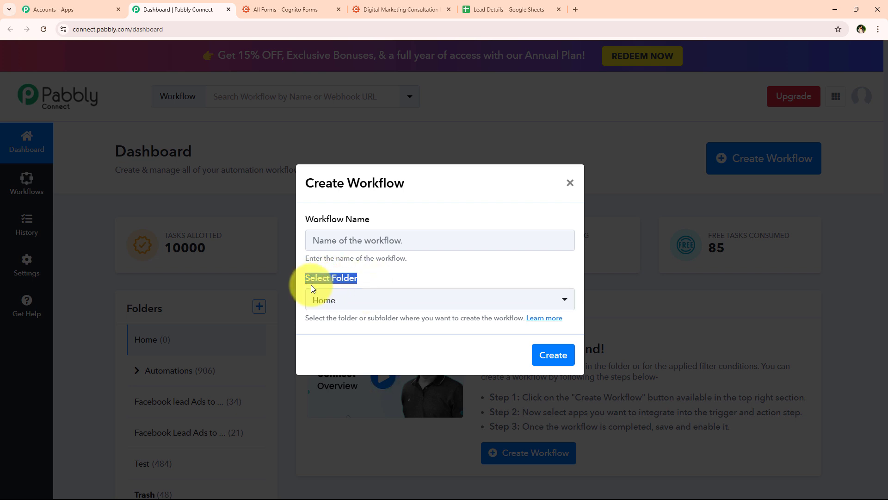
{"action": "left_click", "coordinate": [340, 305]}
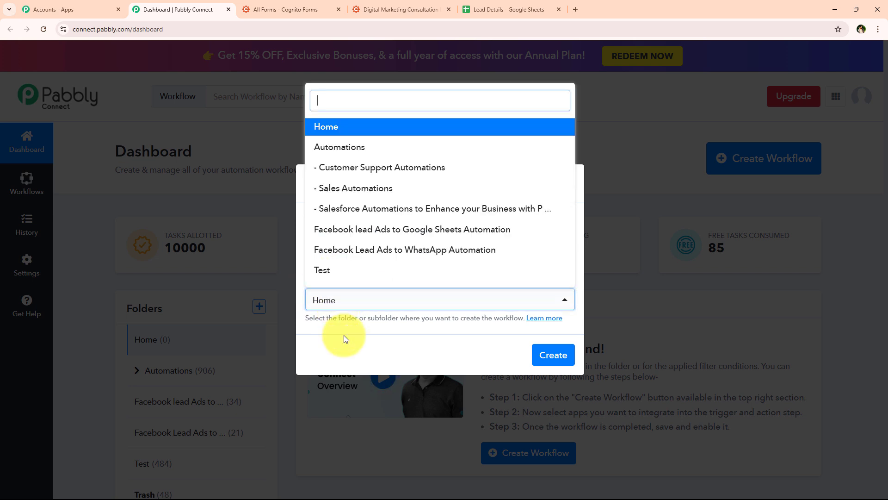
{"action": "left_click", "coordinate": [488, 148]}
{"action": "left_click", "coordinate": [412, 236]}
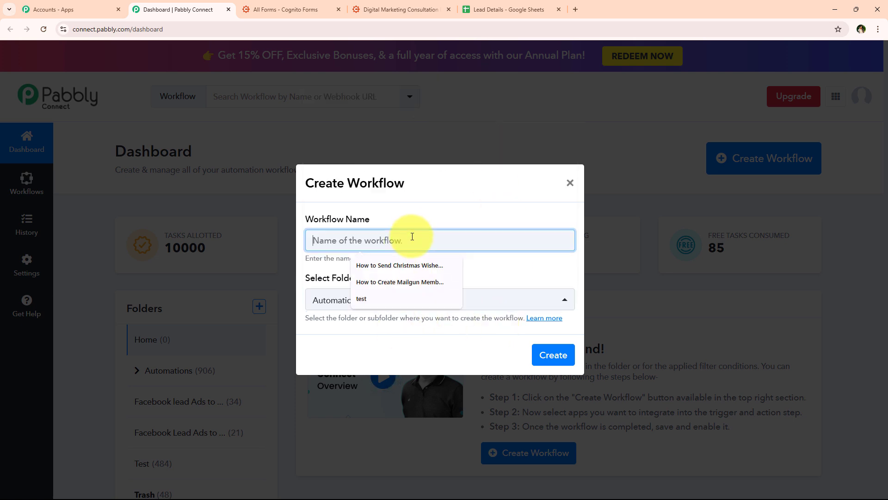
{"action": "type", "text": "How to Add Cognito Forms Submission in Google Sheets | Cognito Forms to Google Sheets"}
{"action": "left_click", "coordinate": [453, 272]}
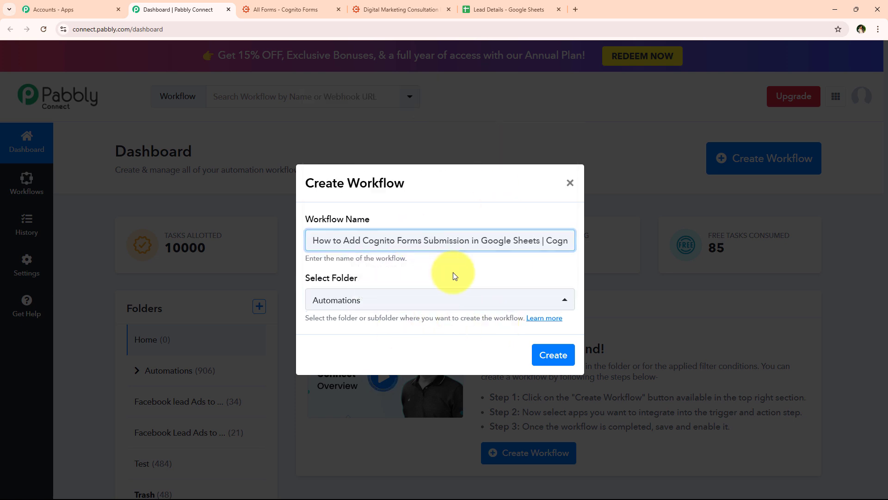
{"action": "left_click_drag", "start_coordinate": [308, 238], "coordinate": [634, 224]}
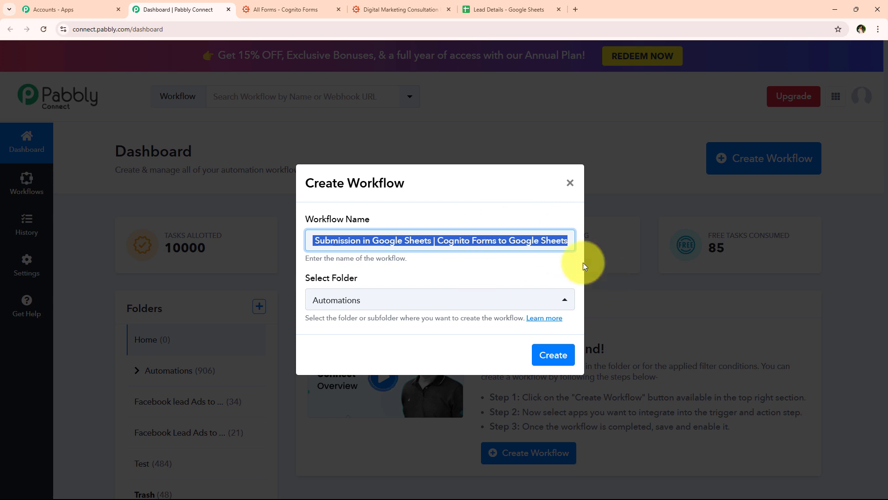
{"action": "left_click", "coordinate": [552, 358]}
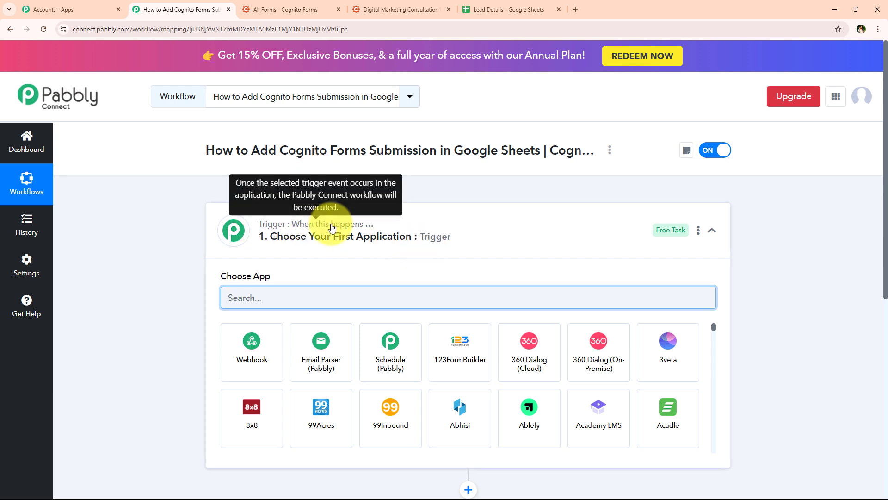
- Collapse the trigger's Choose App panel so the empty trigger and action steps both show
{"action": "left_click", "coordinate": [298, 233]}
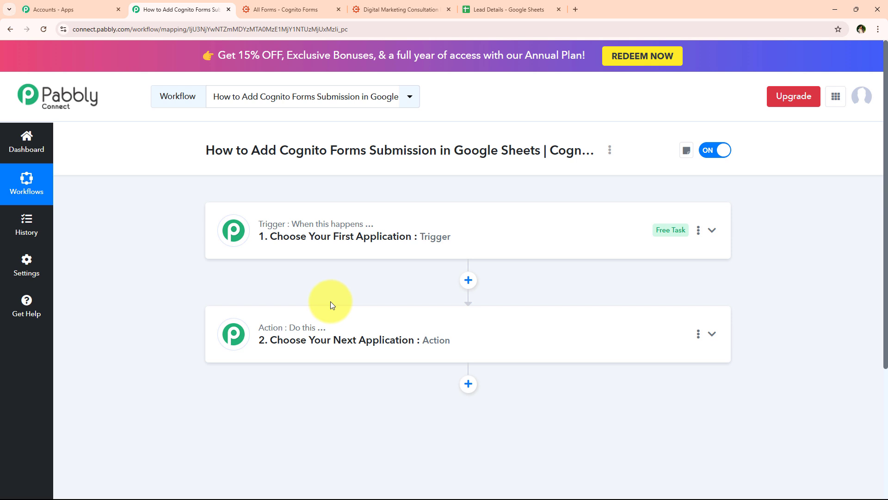
{"action": "mouse_move", "coordinate": [305, 227]}
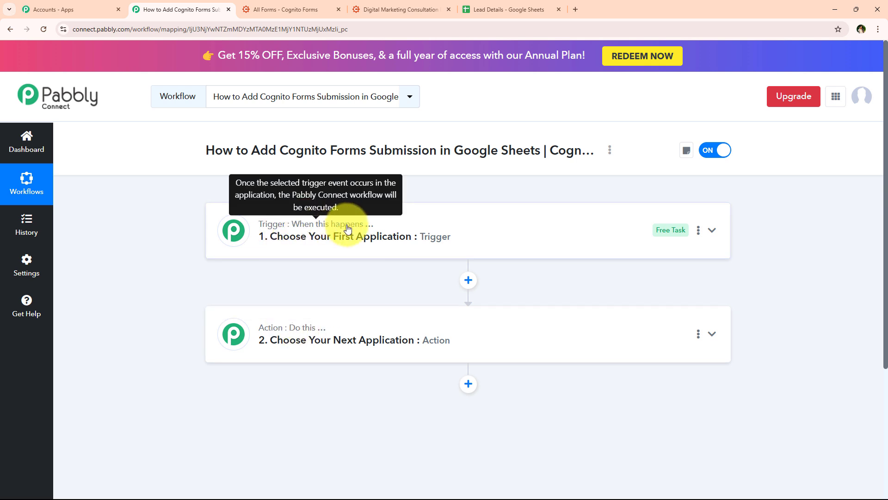
{"action": "mouse_move", "coordinate": [310, 334]}
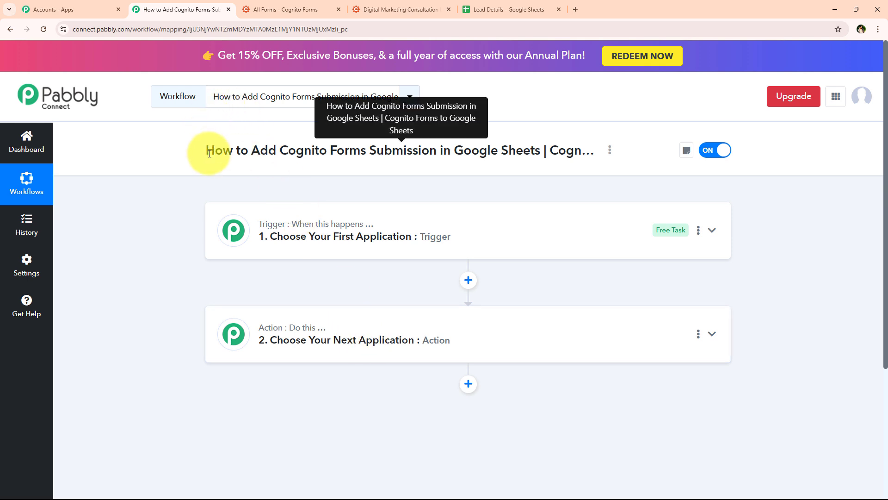
{"action": "left_click_drag", "start_coordinate": [209, 153], "coordinate": [537, 149]}
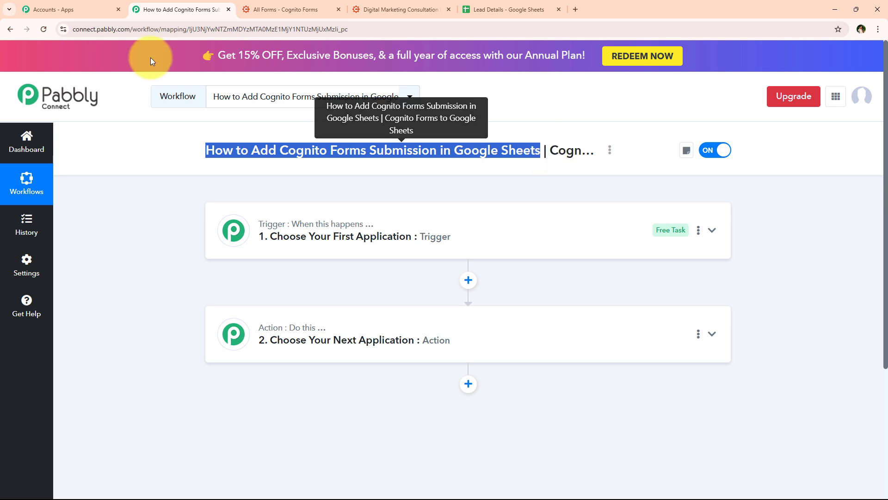
{"action": "left_click", "coordinate": [155, 255]}
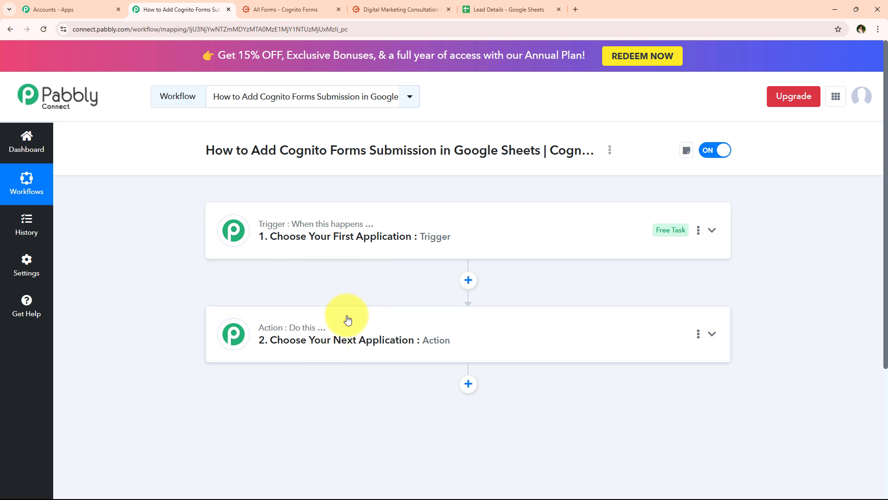
- Set the trigger app to Cognito Forms with the New Entry trigger event
{"action": "left_click", "coordinate": [314, 237]}
{"action": "left_click", "coordinate": [288, 295]}
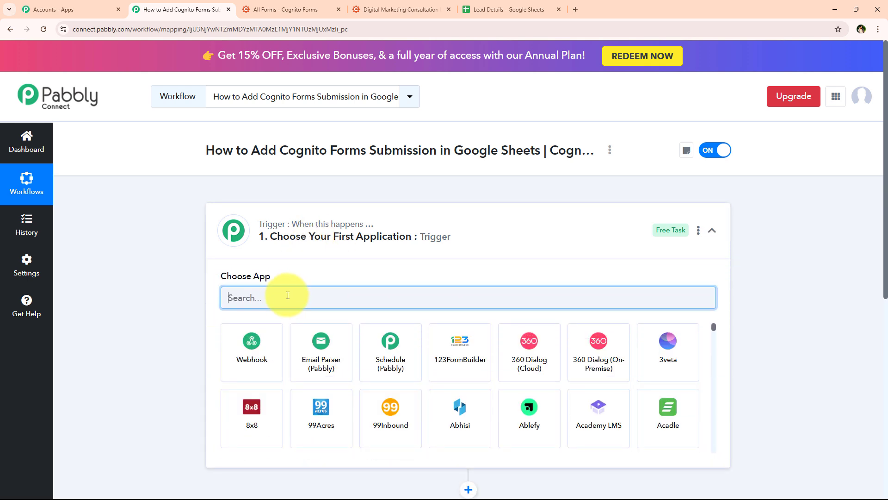
{"action": "type", "text": "Cogn"}
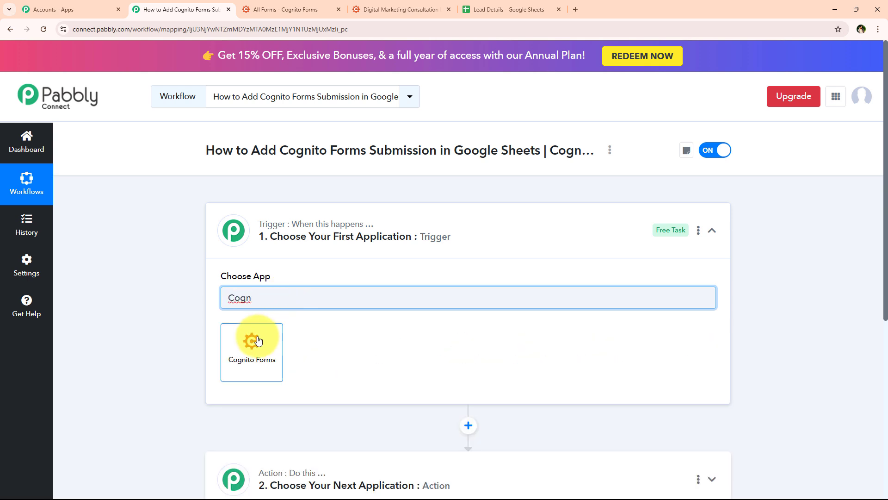
{"action": "left_click", "coordinate": [257, 341]}
{"action": "left_click", "coordinate": [256, 335]}
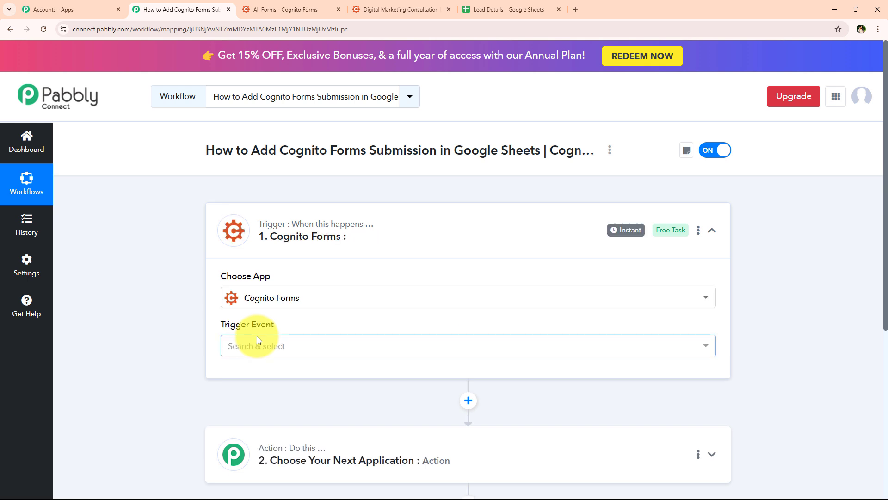
{"action": "left_click", "coordinate": [257, 342]}
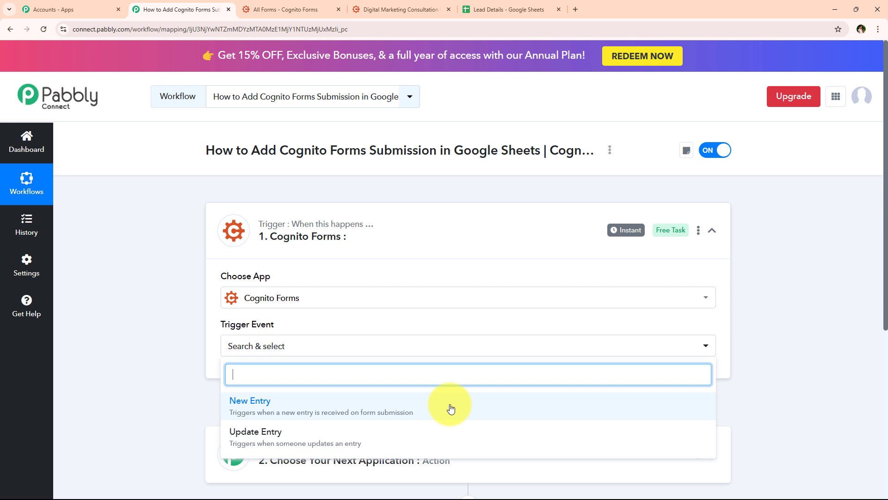
{"action": "left_click", "coordinate": [451, 409]}
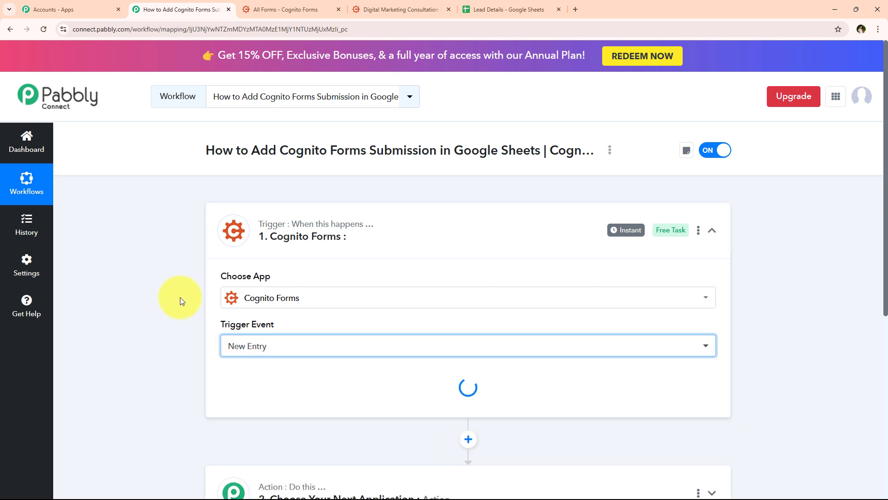
{"action": "scroll", "coordinate": [180, 297], "scroll_direction": "down", "scroll_amount": 2}
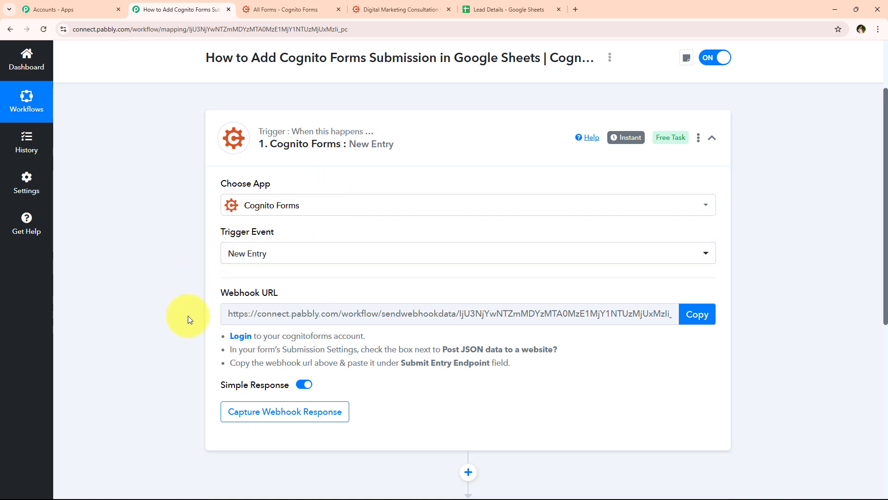
- Copy the trigger's Webhook URL and review the Post JSON setup instructions
{"action": "left_click_drag", "start_coordinate": [210, 293], "coordinate": [292, 290]}
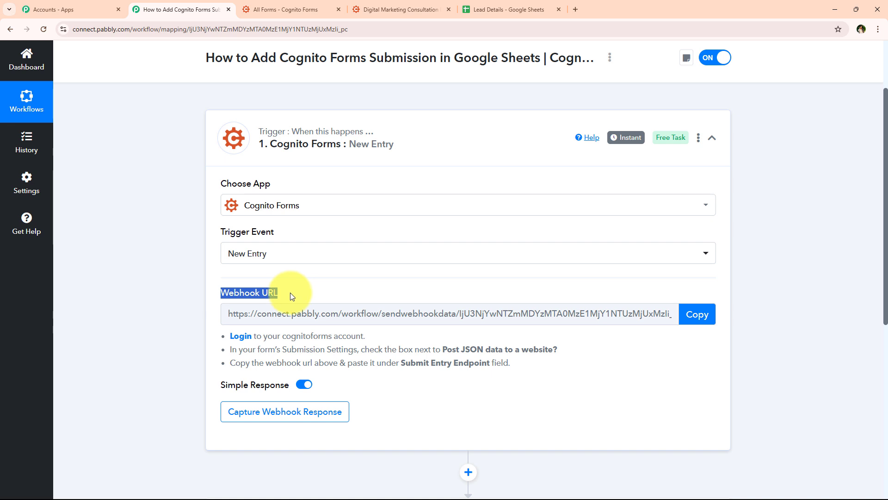
{"action": "left_click", "coordinate": [715, 314]}
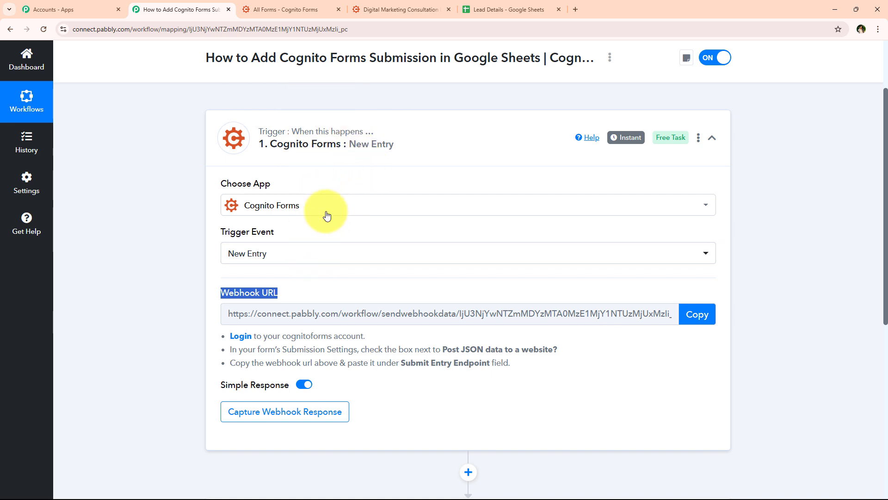
{"action": "left_click", "coordinate": [696, 318]}
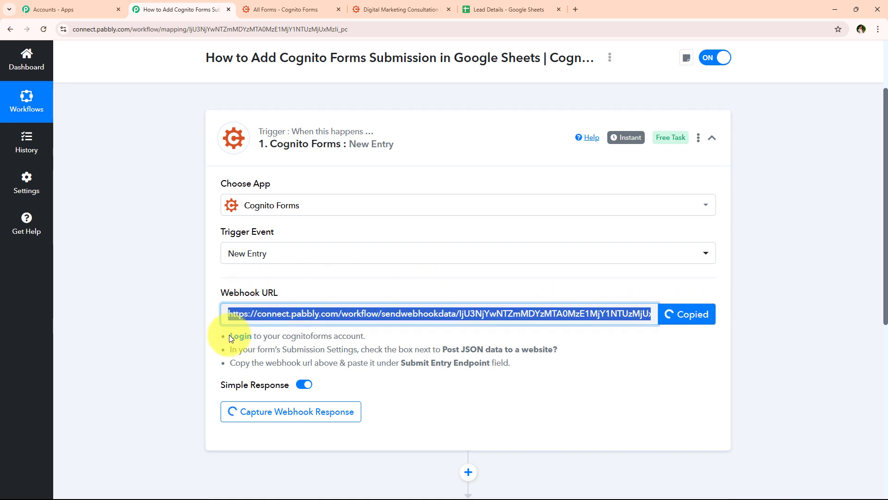
{"action": "left_click_drag", "start_coordinate": [229, 336], "coordinate": [518, 365]}
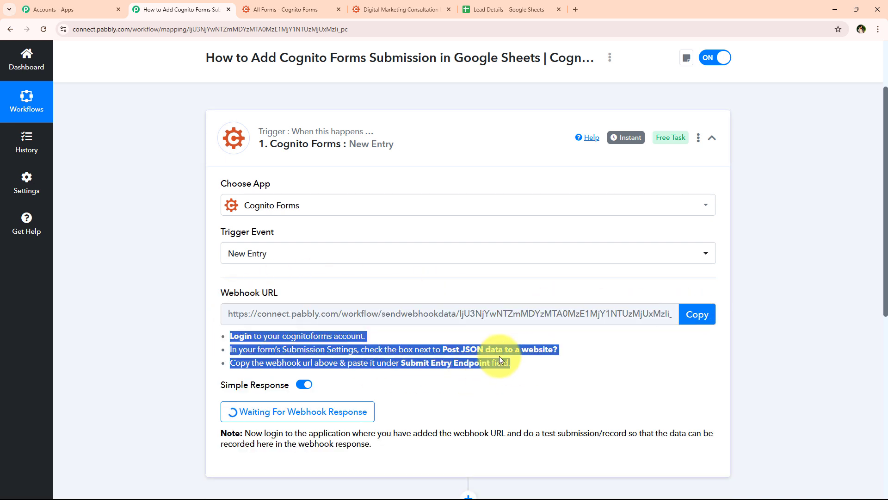
{"action": "left_click", "coordinate": [285, 348]}
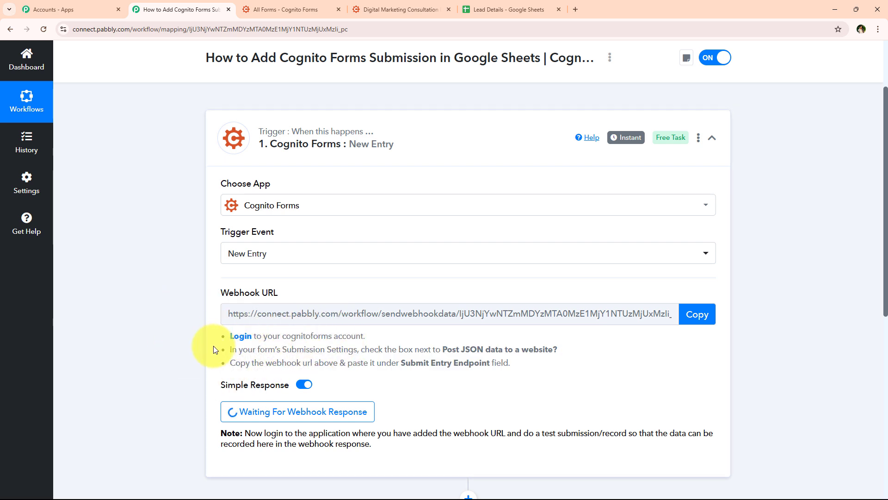
{"action": "left_click_drag", "start_coordinate": [361, 349], "coordinate": [598, 348]}
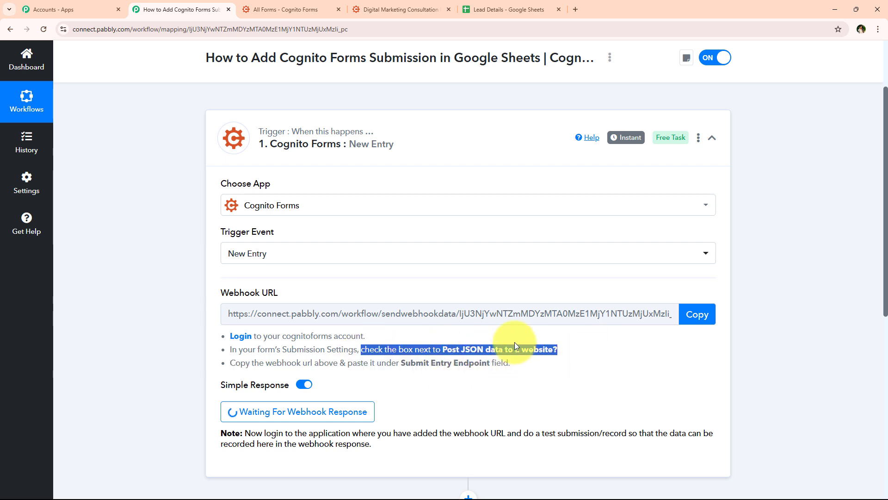
{"action": "left_click", "coordinate": [584, 358]}
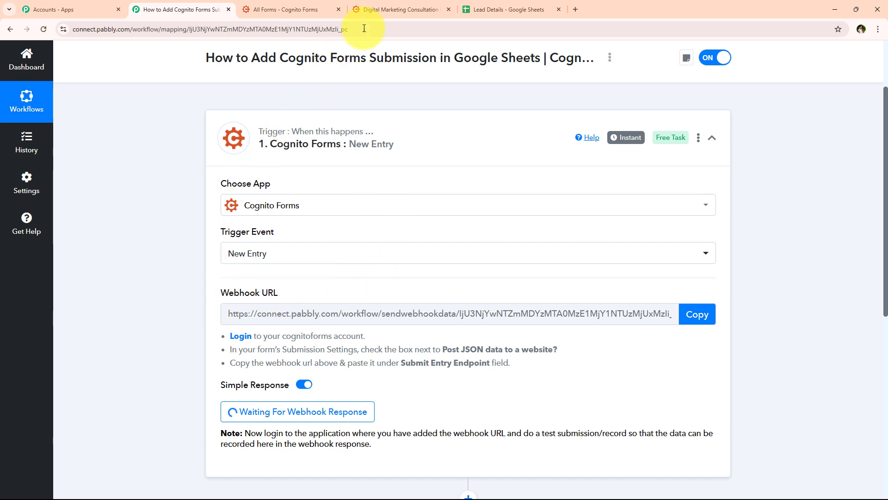
- Close the extra form tab and open the Digital Marketing Consultation Request form from All Forms
{"action": "left_click", "coordinate": [333, 6]}
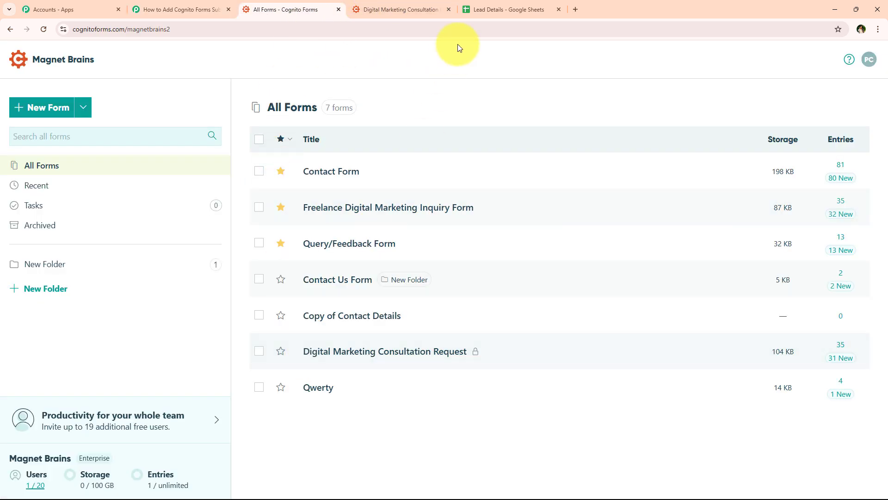
{"action": "left_click", "coordinate": [448, 10]}
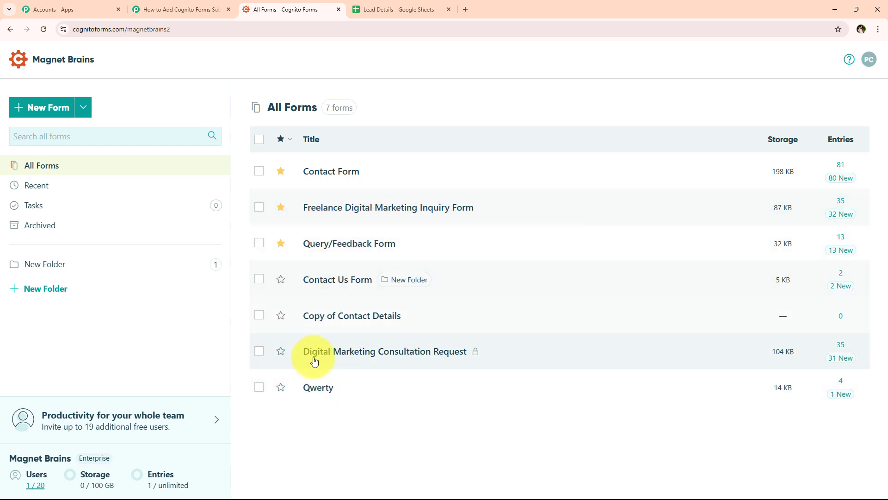
{"action": "left_click", "coordinate": [426, 352]}
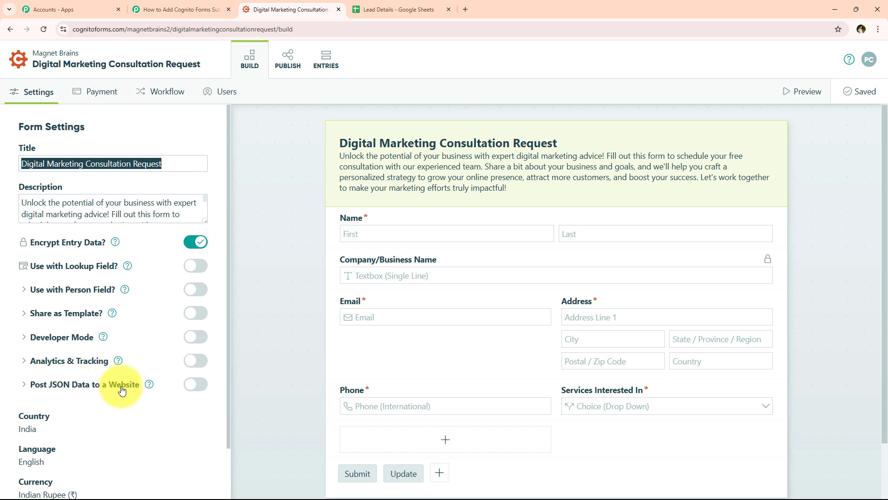
- Enable Post JSON Data to a Website, paste the Pabbly webhook as Submit Entry Endpoint, and save
{"action": "left_click", "coordinate": [195, 385]}
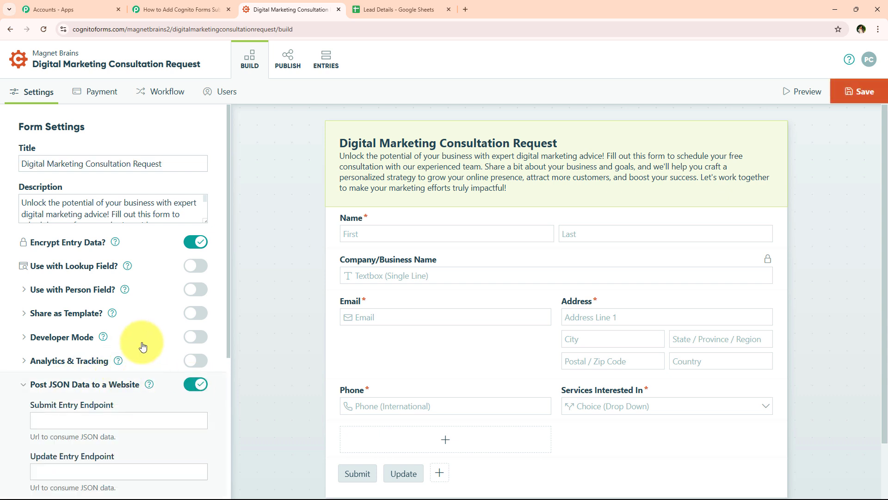
{"action": "scroll", "coordinate": [139, 347], "scroll_direction": "down", "scroll_amount": 1}
{"action": "scroll", "coordinate": [139, 350], "scroll_direction": "down", "scroll_amount": 1}
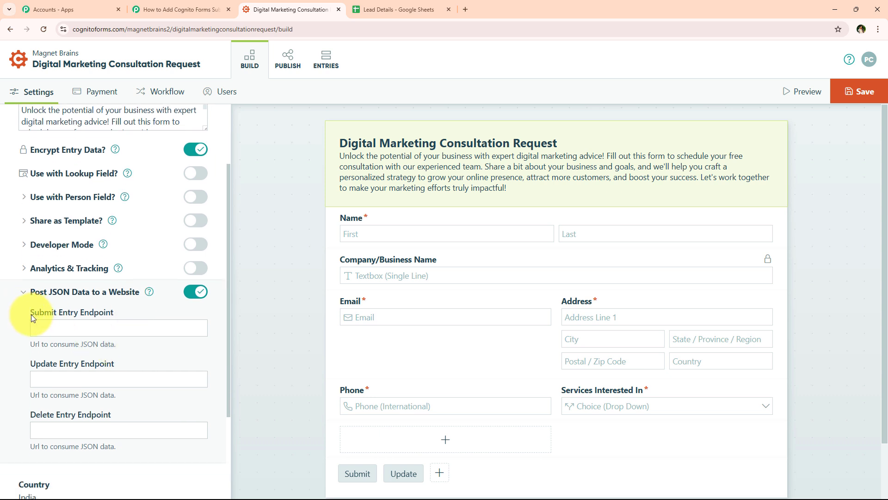
{"action": "left_click_drag", "start_coordinate": [32, 314], "coordinate": [74, 318]}
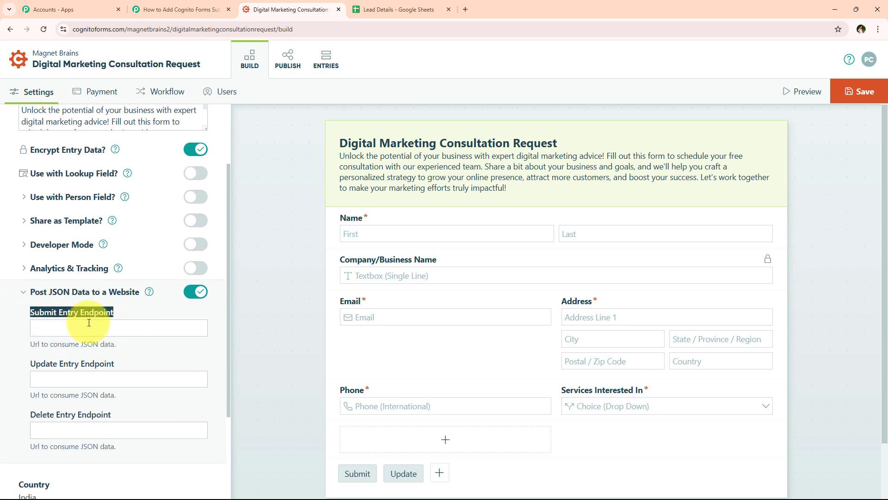
{"action": "scroll", "coordinate": [89, 322], "scroll_direction": "down", "scroll_amount": 1}
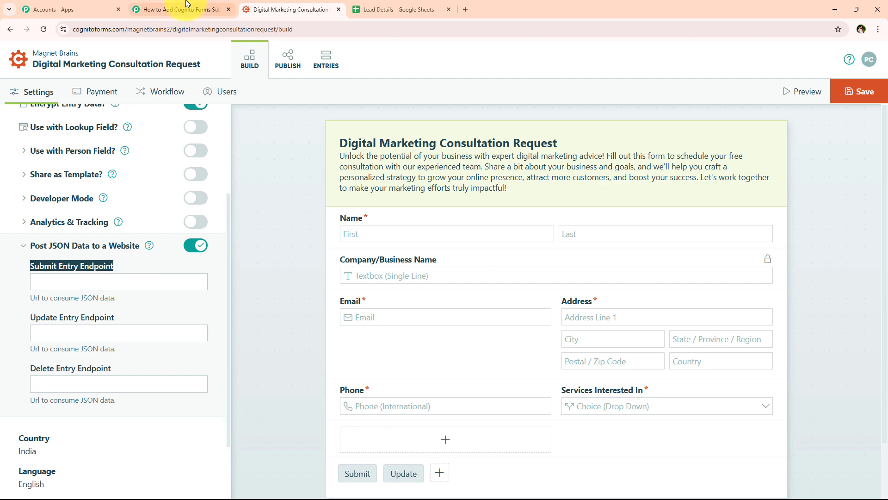
{"action": "left_click", "coordinate": [186, 9]}
{"action": "left_click", "coordinate": [289, 10]}
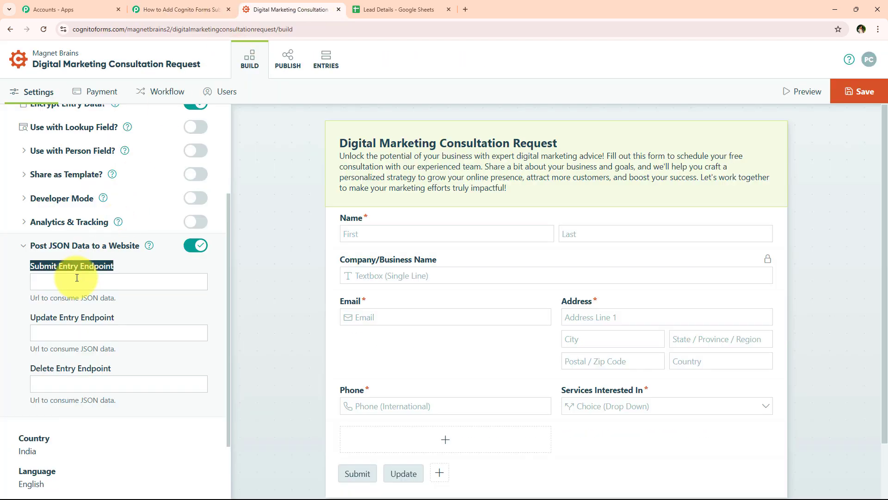
{"action": "left_click", "coordinate": [63, 279]}
{"action": "right_click", "coordinate": [63, 277]}
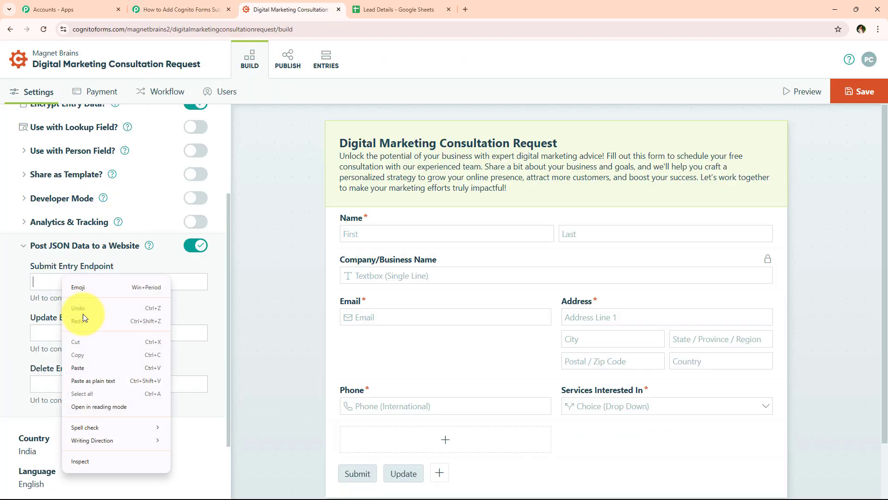
{"action": "left_click", "coordinate": [96, 368]}
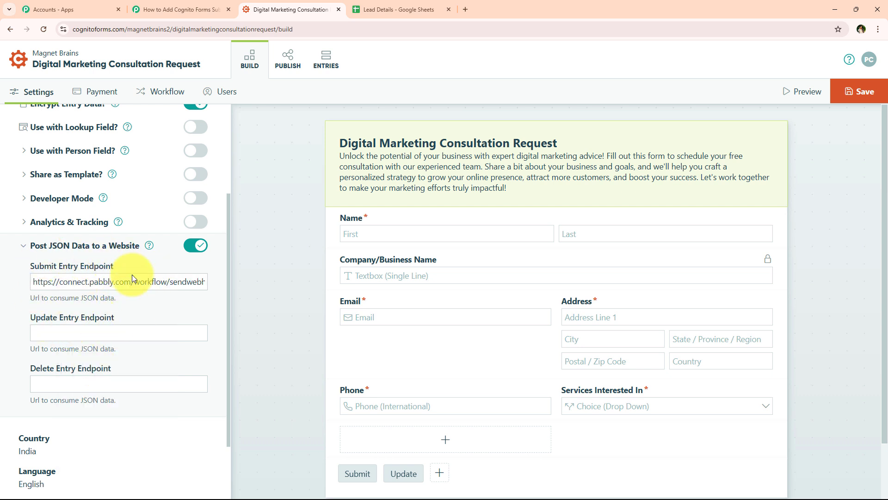
{"action": "left_click", "coordinate": [872, 97]}
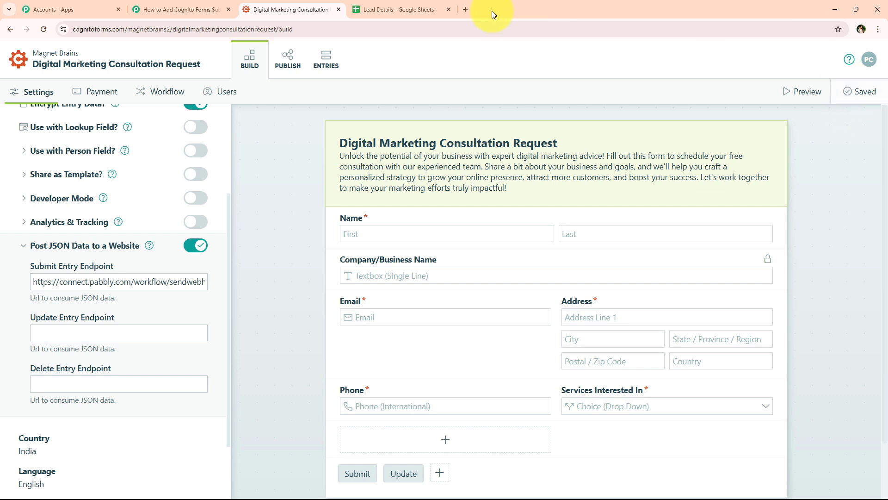
- Go to the PUBLISH page and open the form's public share link in a new tab
{"action": "left_click", "coordinate": [289, 59]}
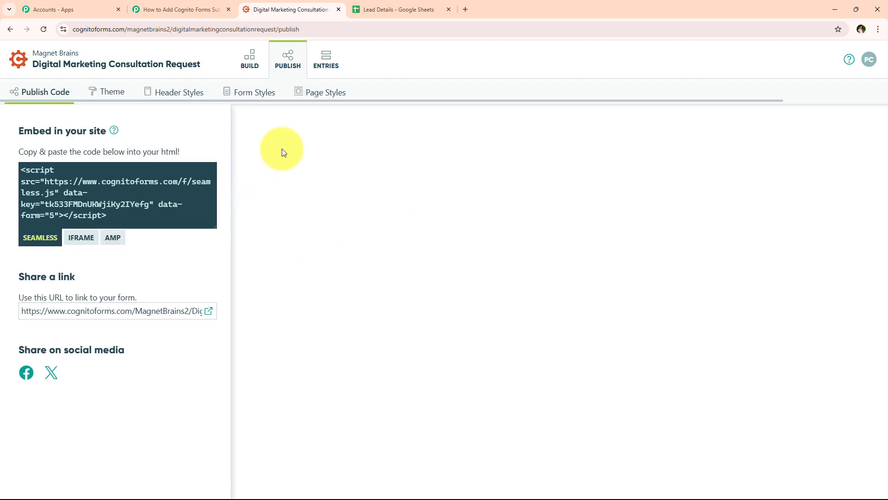
{"action": "left_click", "coordinate": [176, 9]}
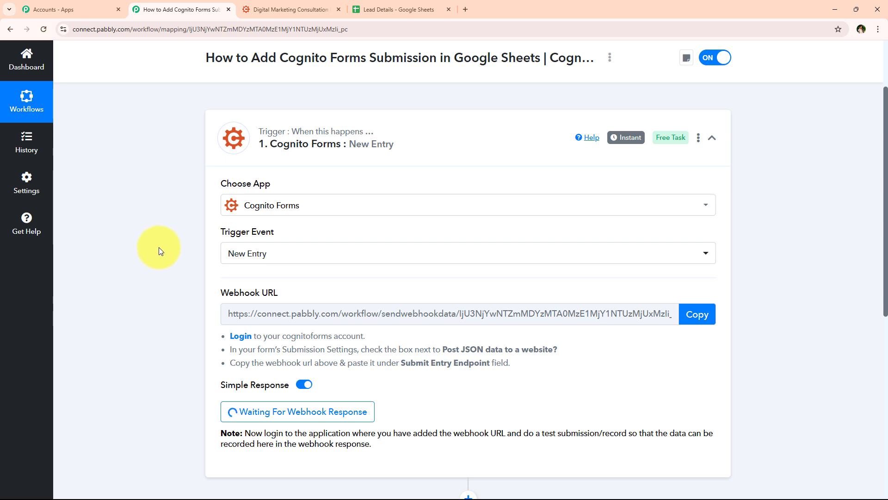
{"action": "scroll", "coordinate": [166, 250], "scroll_direction": "down", "scroll_amount": 2}
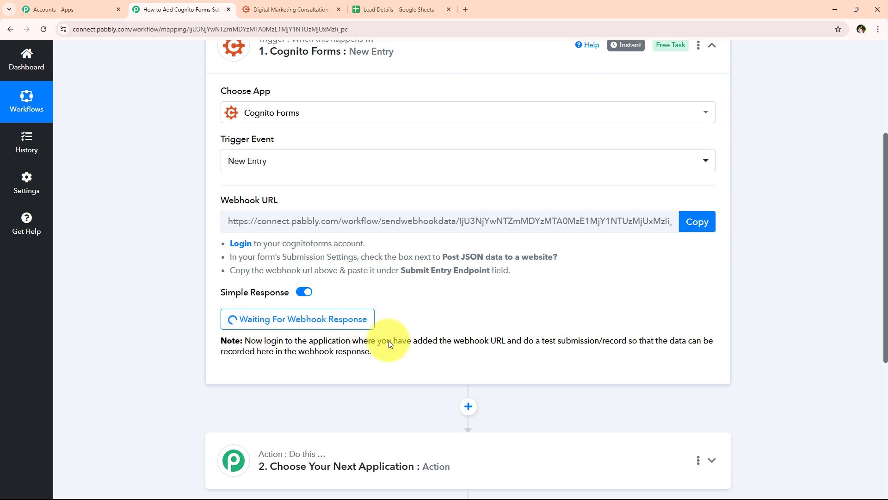
{"action": "left_click_drag", "start_coordinate": [523, 341], "coordinate": [628, 341]}
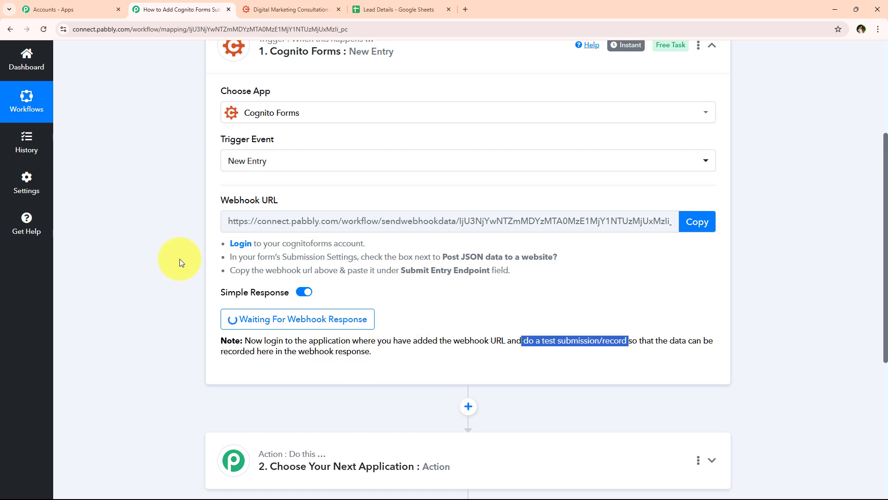
{"action": "left_click", "coordinate": [255, 10]}
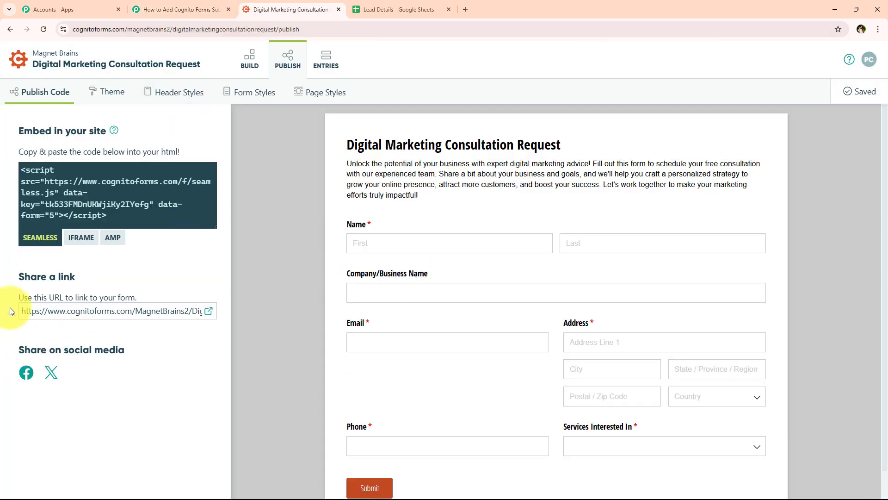
{"action": "left_click_drag", "start_coordinate": [21, 310], "coordinate": [211, 314]}
{"action": "left_click", "coordinate": [208, 312]}
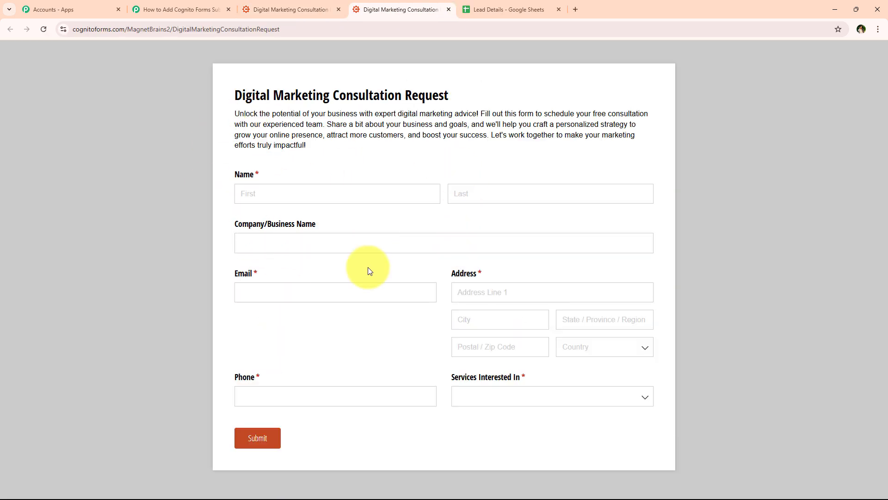
- Enter first name 'Test', a last name, company, and a test email address in the form
{"action": "left_click", "coordinate": [189, 6]}
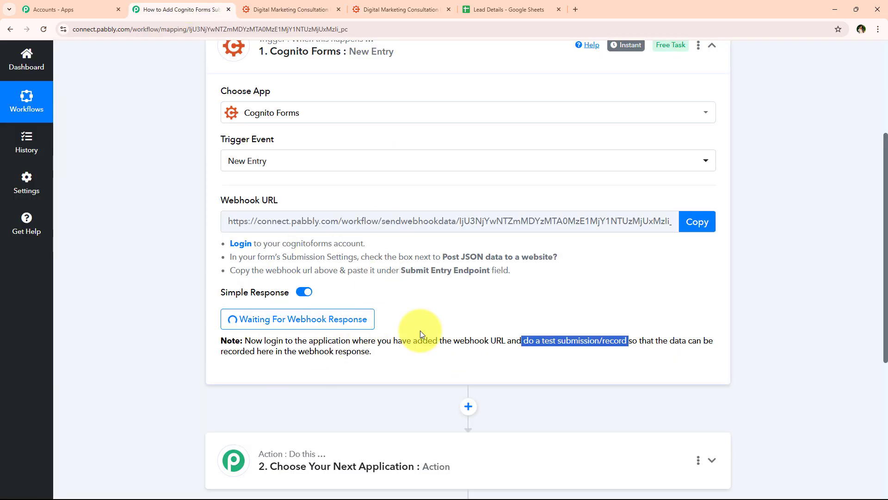
{"action": "left_click", "coordinate": [416, 9]}
{"action": "left_click", "coordinate": [296, 194]}
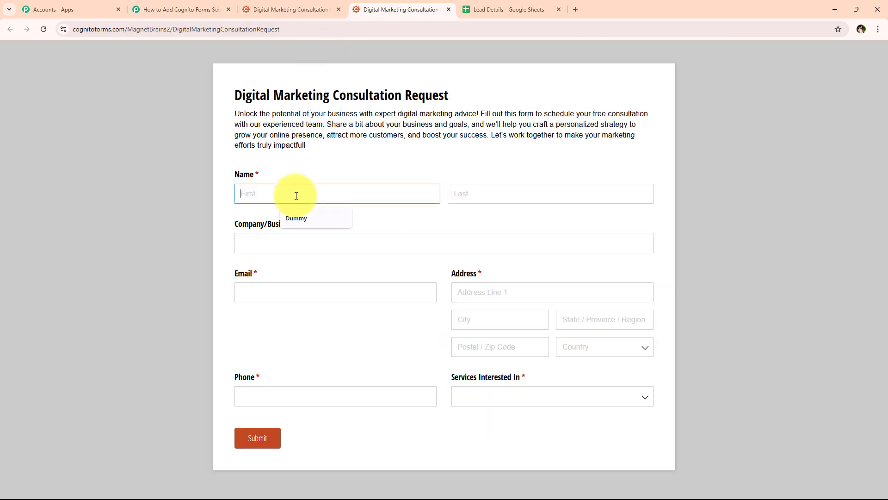
{"action": "type", "text": "Tes"}
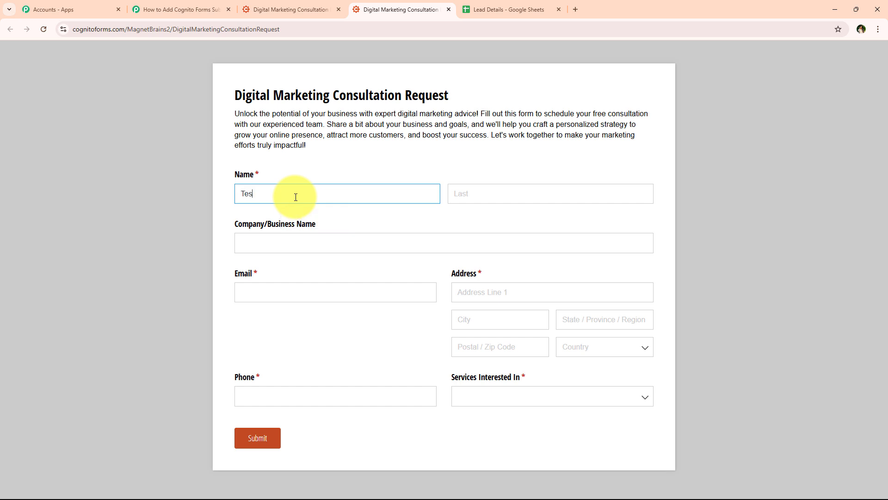
{"action": "type", "text": "t"}
{"action": "left_click", "coordinate": [517, 192]}
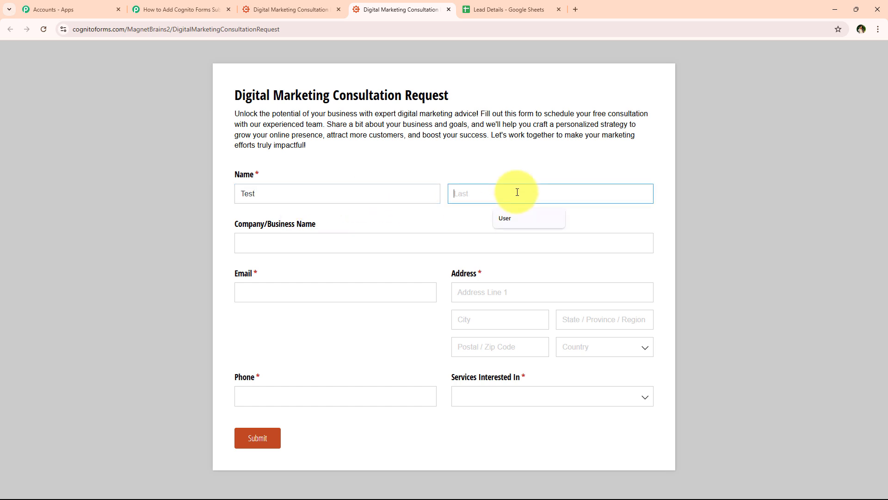
{"action": "left_click", "coordinate": [505, 213]}
{"action": "left_click", "coordinate": [385, 252]}
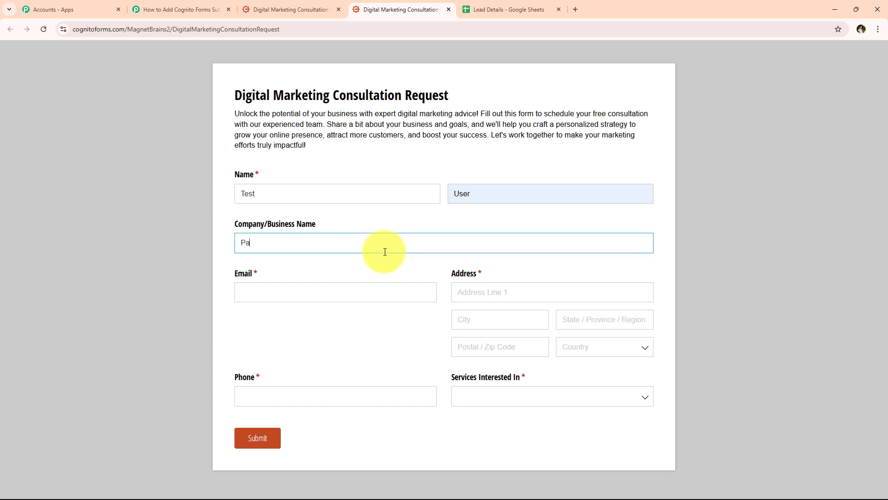
{"action": "left_click", "coordinate": [360, 286]}
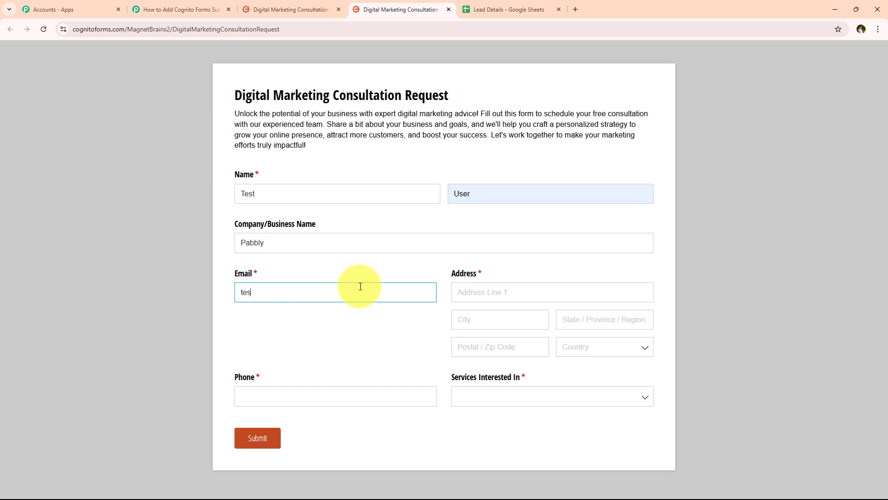
- Fill in street address, city, state and postal code, and choose India as the country
{"action": "left_click", "coordinate": [557, 291]}
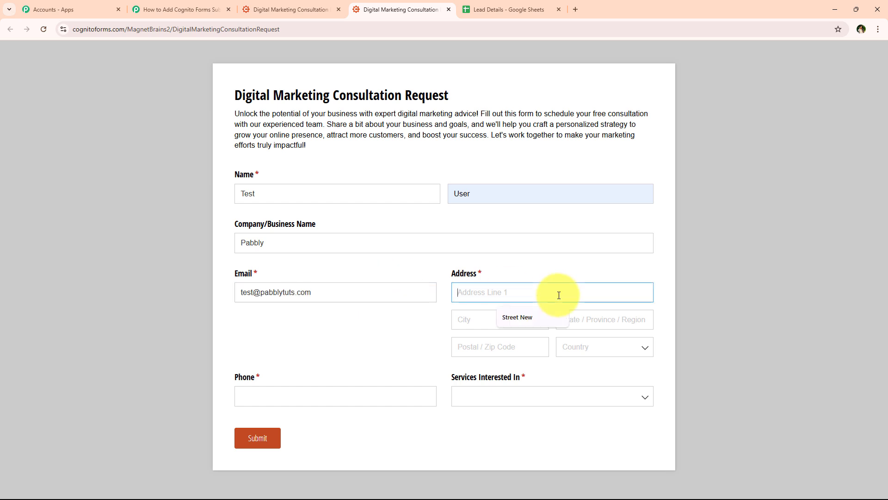
{"action": "left_click", "coordinate": [517, 316]}
{"action": "left_click", "coordinate": [478, 319]}
{"action": "left_click", "coordinate": [500, 343]}
{"action": "left_click", "coordinate": [608, 323]}
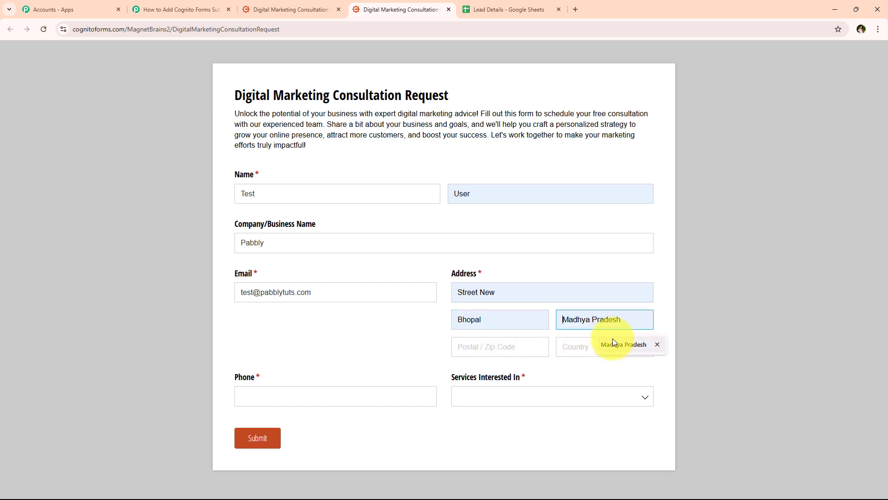
{"action": "left_click", "coordinate": [613, 337]}
{"action": "left_click", "coordinate": [511, 341]}
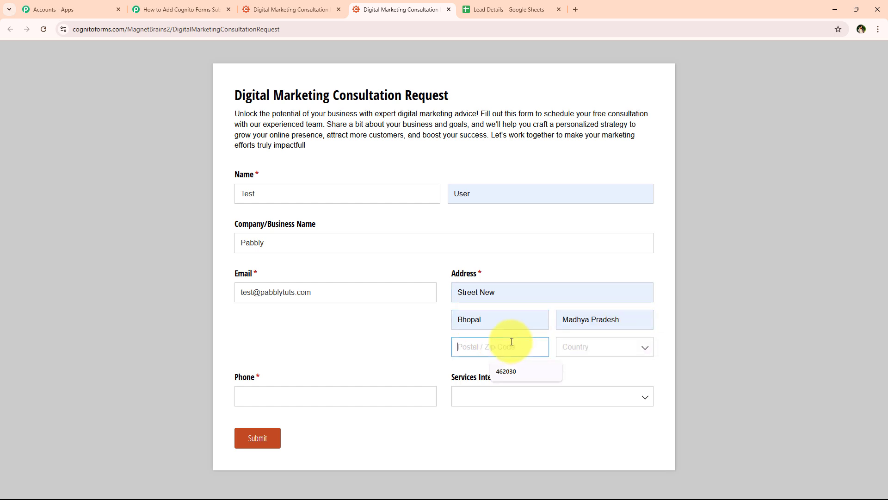
{"action": "type", "text": "462030"}
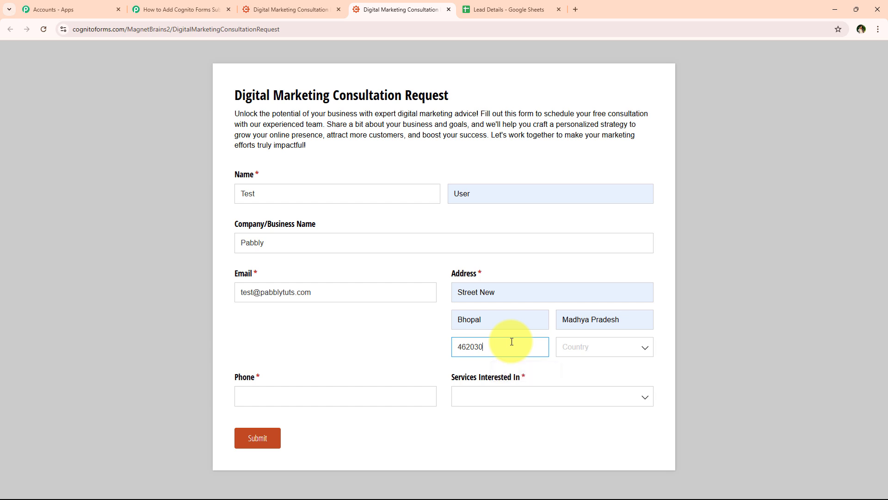
{"action": "left_click", "coordinate": [612, 352]}
{"action": "type", "text": "In"}
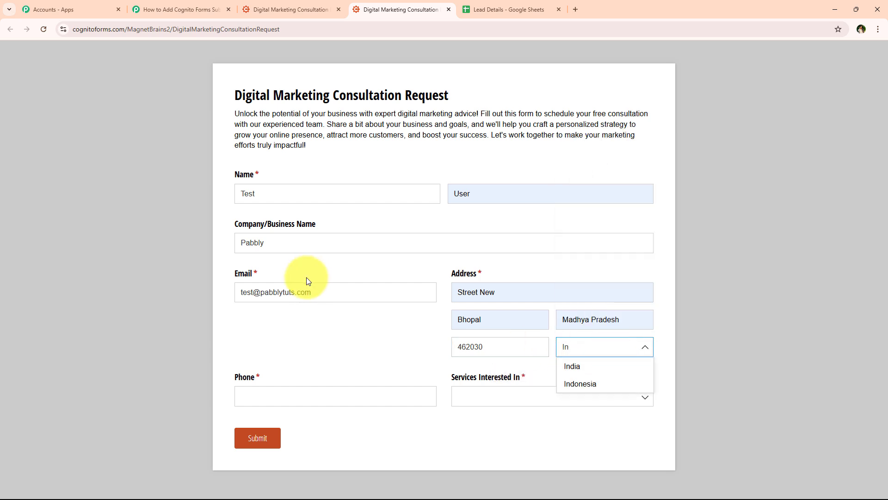
{"action": "left_click", "coordinate": [603, 363]}
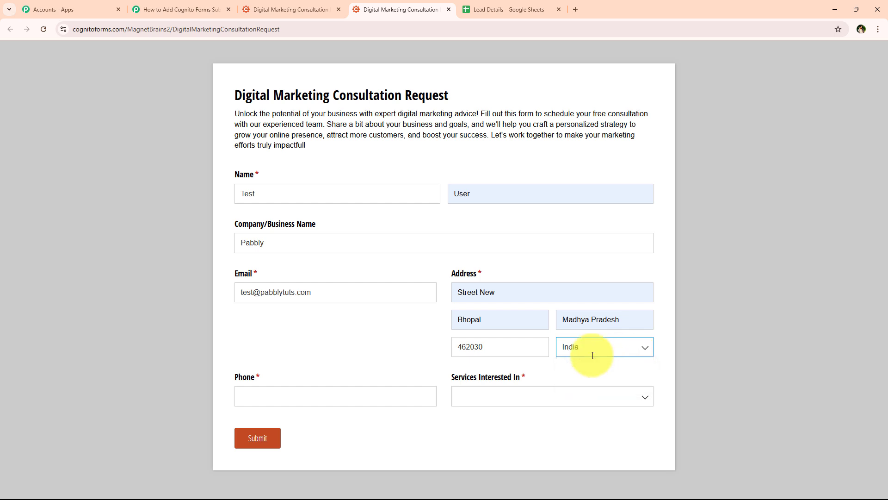
- Enter a phone number, choose Digital Advertising as the service, and submit the test entry
{"action": "left_click", "coordinate": [338, 393]}
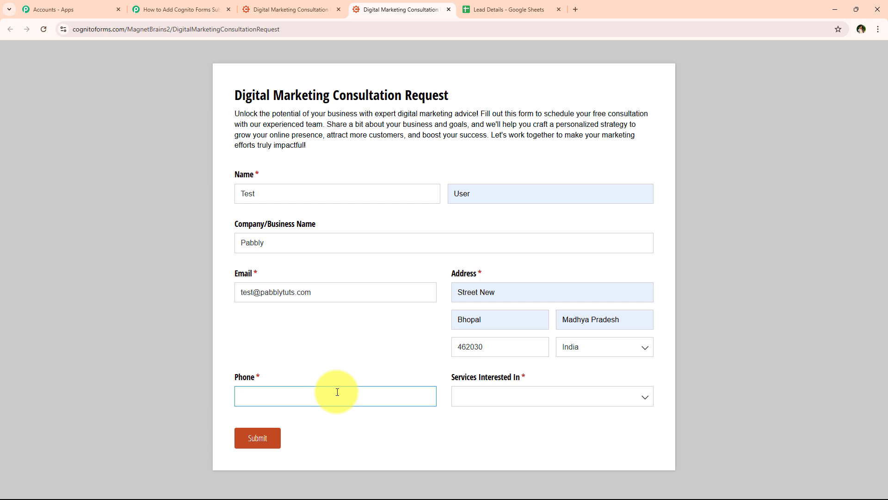
{"action": "type", "text": "88888888888"}
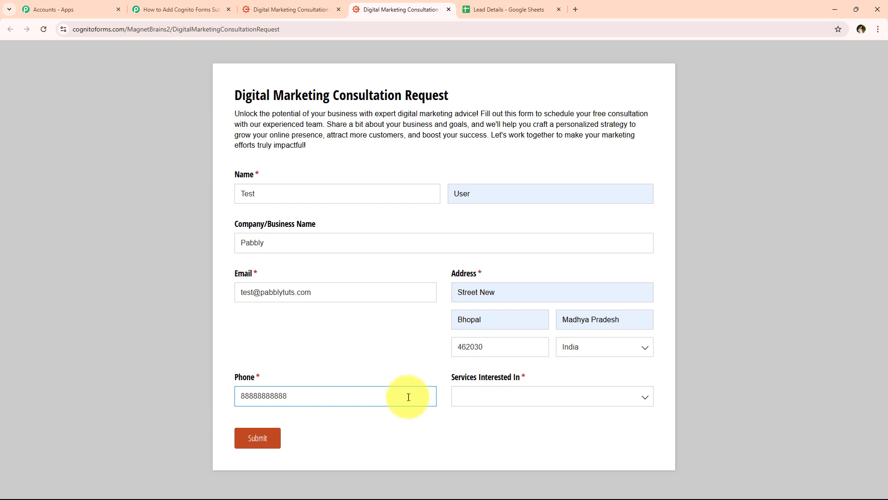
{"action": "left_click_drag", "start_coordinate": [452, 374], "coordinate": [534, 393]}
{"action": "left_click", "coordinate": [533, 393]}
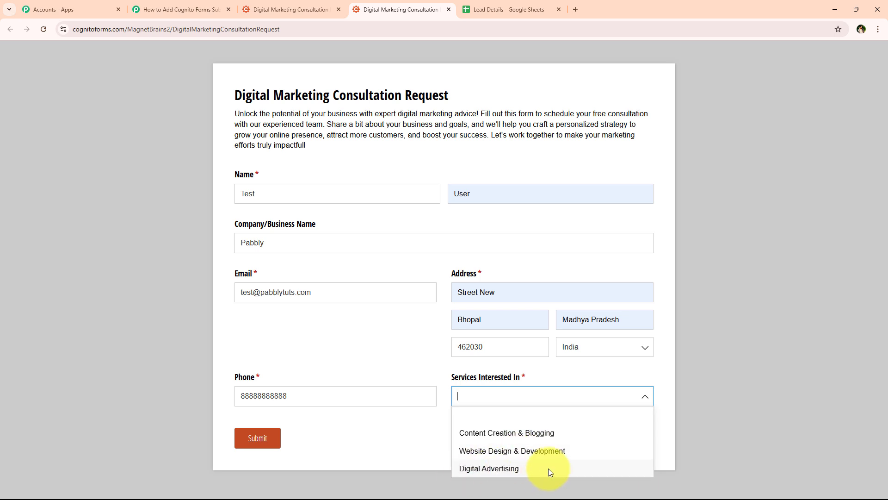
{"action": "left_click", "coordinate": [548, 468]}
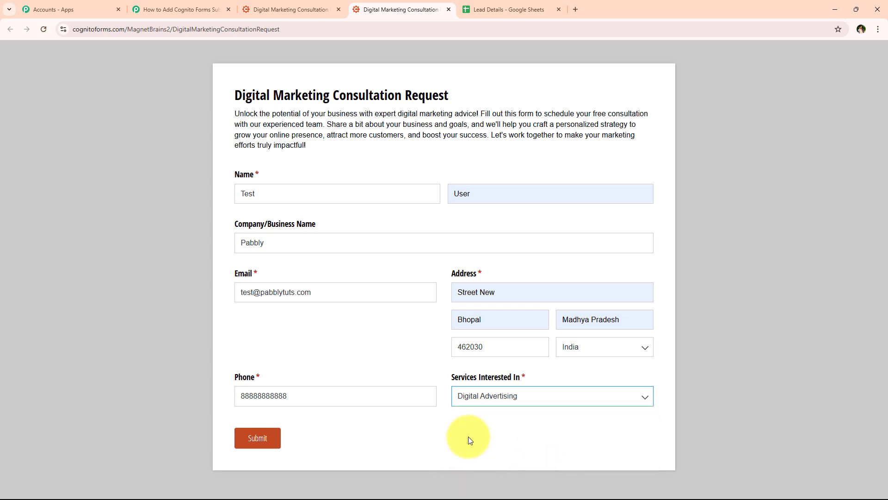
{"action": "left_click", "coordinate": [270, 445]}
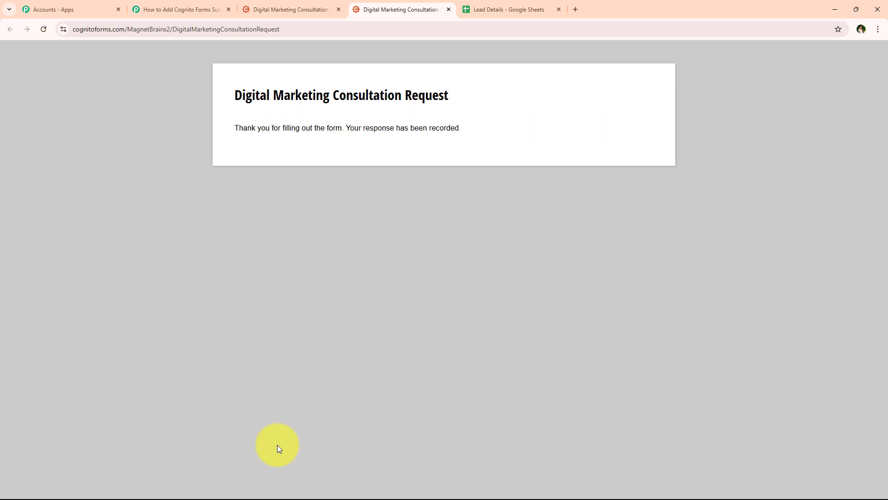
{"action": "left_click_drag", "start_coordinate": [234, 127], "coordinate": [431, 124]}
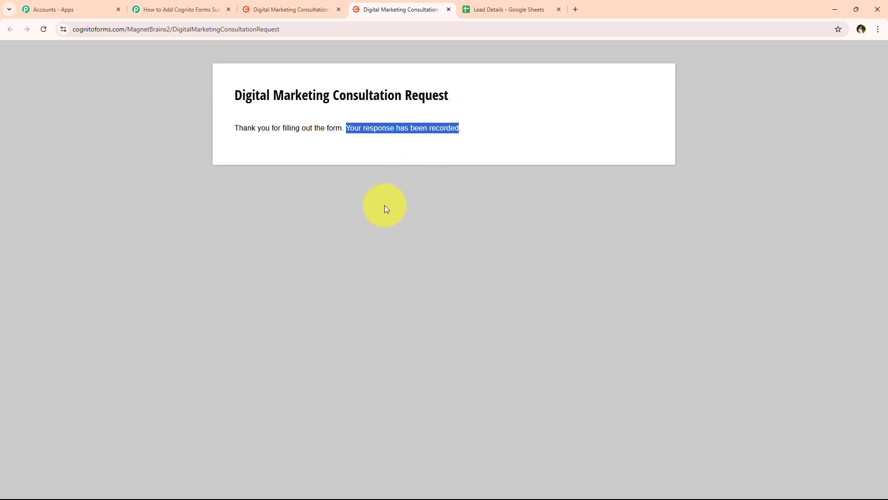
{"action": "left_click", "coordinate": [193, 248]}
{"action": "left_click", "coordinate": [180, 9]}
{"action": "scroll", "coordinate": [169, 186], "scroll_direction": "down", "scroll_amount": 3}
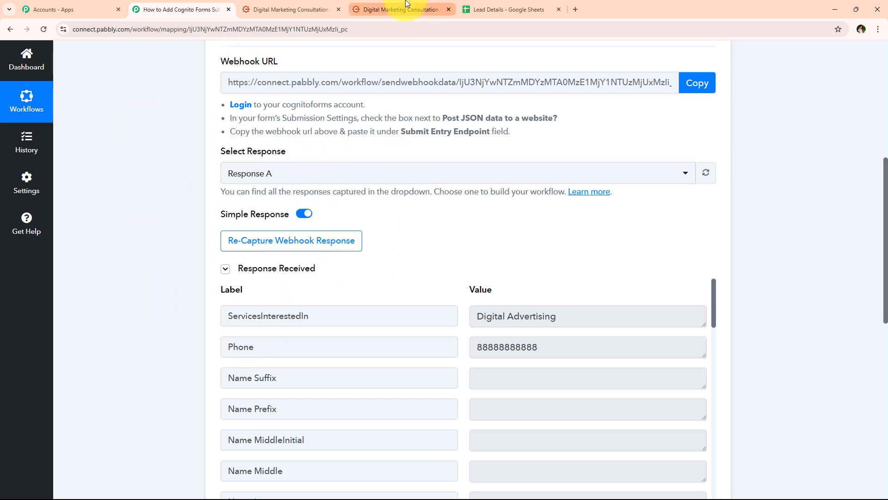
{"action": "left_click", "coordinate": [389, 8]}
{"action": "left_click", "coordinate": [174, 8]}
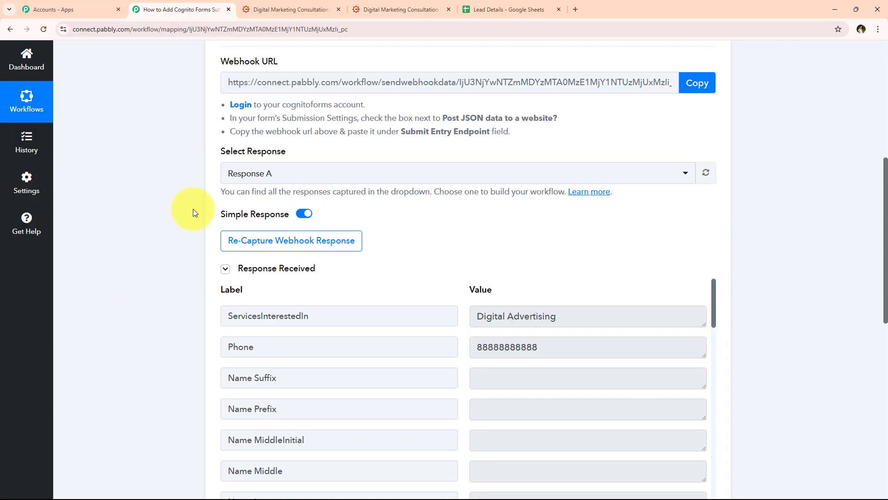
{"action": "scroll", "coordinate": [185, 231], "scroll_direction": "down", "scroll_amount": 1}
{"action": "scroll", "coordinate": [185, 240], "scroll_direction": "down", "scroll_amount": 1}
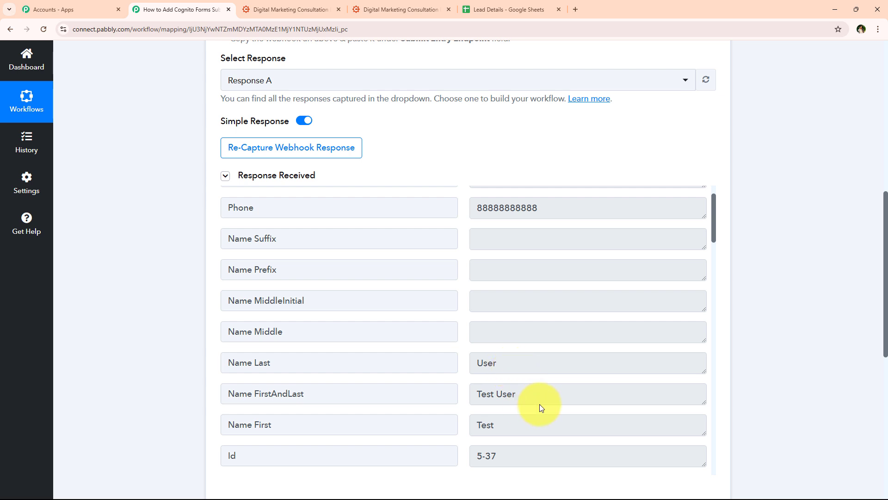
{"action": "left_click", "coordinate": [490, 393]}
{"action": "scroll", "coordinate": [500, 384], "scroll_direction": "up", "scroll_amount": 1}
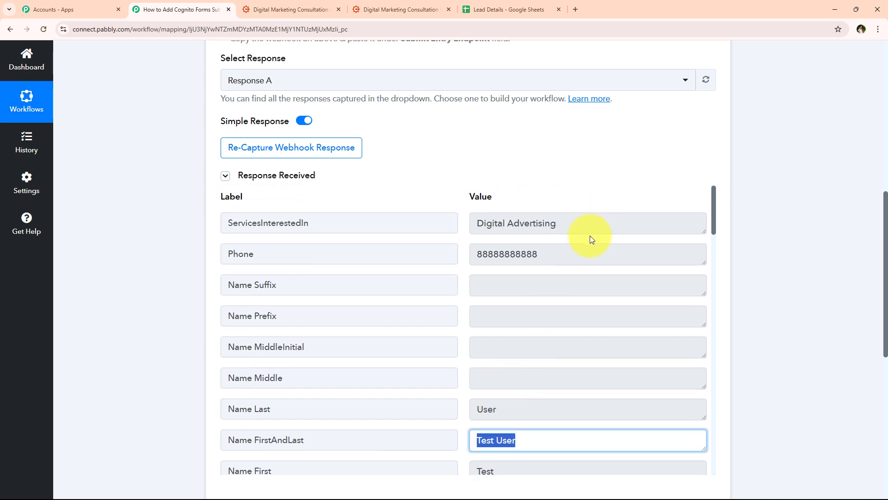
{"action": "left_click", "coordinate": [585, 254]}
{"action": "left_click", "coordinate": [612, 230]}
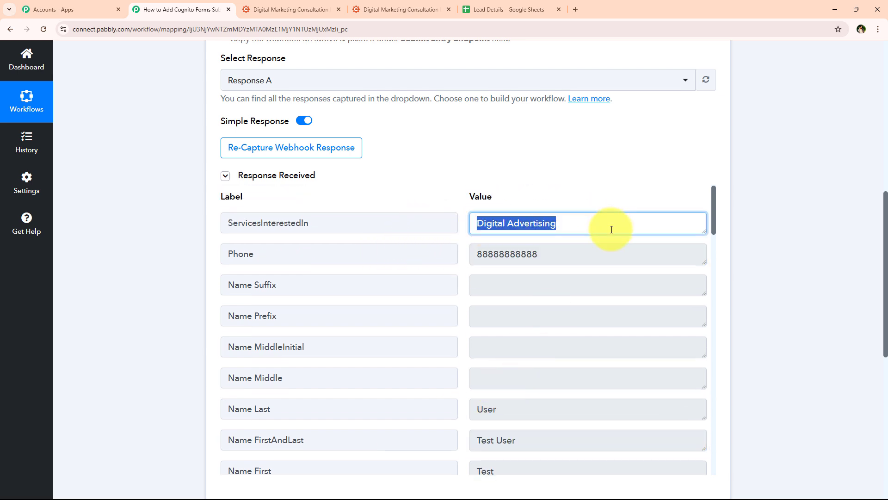
{"action": "scroll", "coordinate": [561, 334], "scroll_direction": "down", "scroll_amount": 5}
{"action": "scroll", "coordinate": [555, 262], "scroll_direction": "up", "scroll_amount": 4}
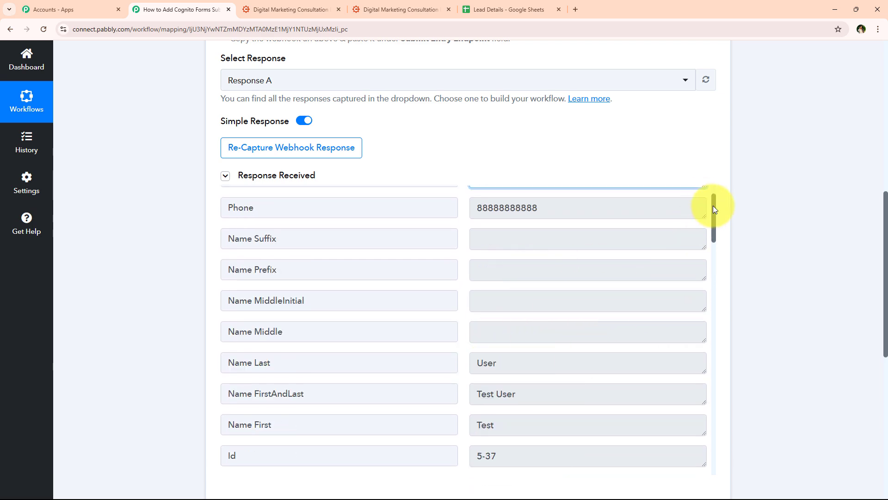
{"action": "scroll", "coordinate": [594, 317], "scroll_direction": "down", "scroll_amount": 10}
{"action": "scroll", "coordinate": [591, 323], "scroll_direction": "up", "scroll_amount": 1}
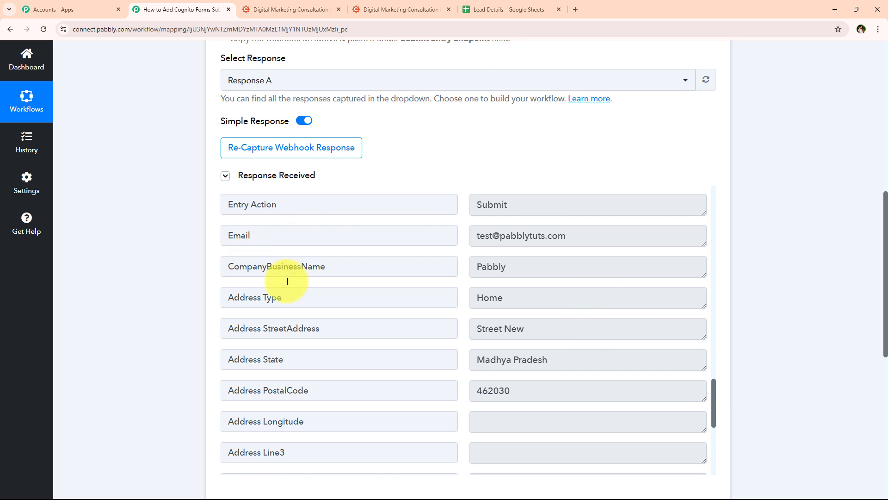
{"action": "left_click_drag", "start_coordinate": [622, 235], "coordinate": [297, 227]}
{"action": "left_click_drag", "start_coordinate": [602, 267], "coordinate": [352, 274]}
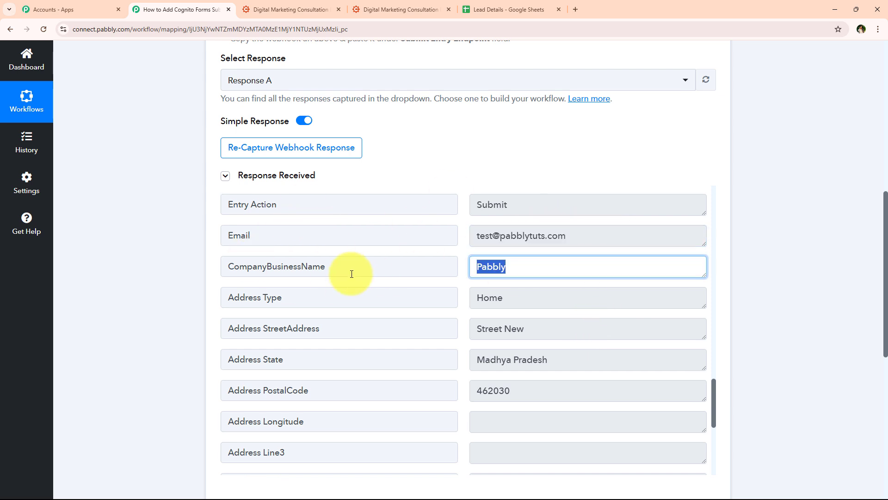
{"action": "scroll", "coordinate": [485, 218], "scroll_direction": "down", "scroll_amount": 1}
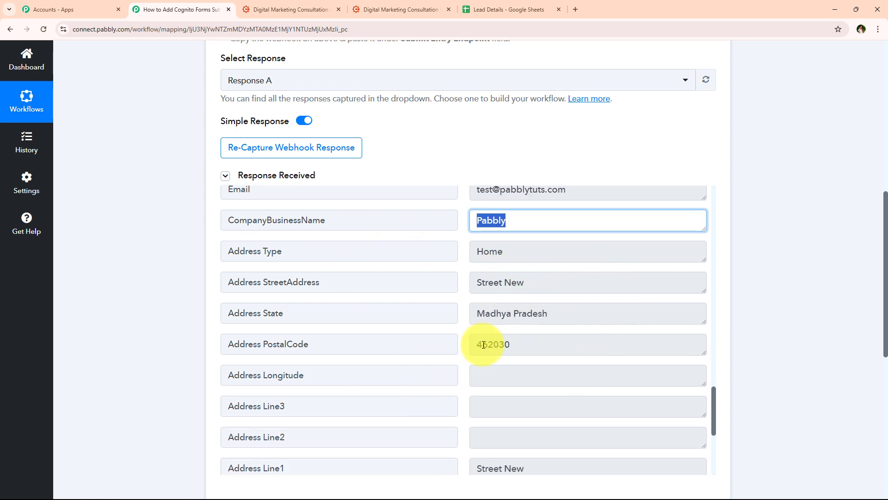
{"action": "left_click", "coordinate": [115, 370]}
{"action": "scroll", "coordinate": [143, 271], "scroll_direction": "up", "scroll_amount": 9}
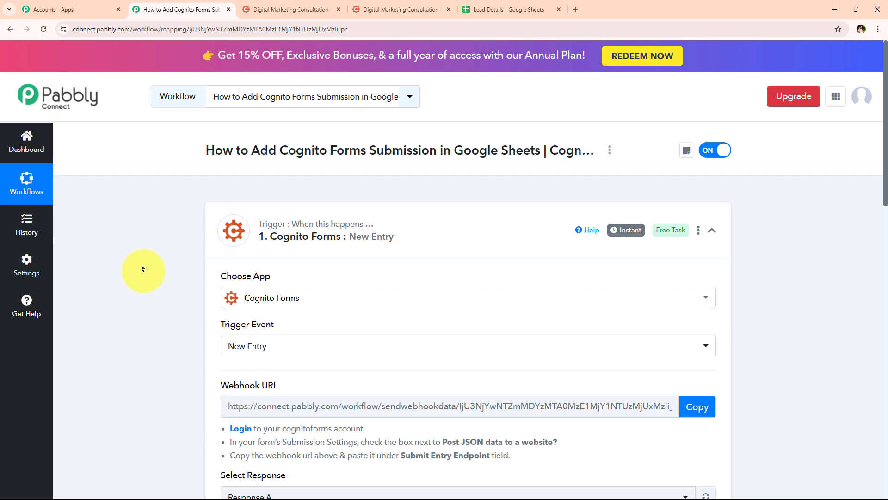
- Choose Google Sheets as the action app and Add New Row as its action event
{"action": "left_click", "coordinate": [422, 246]}
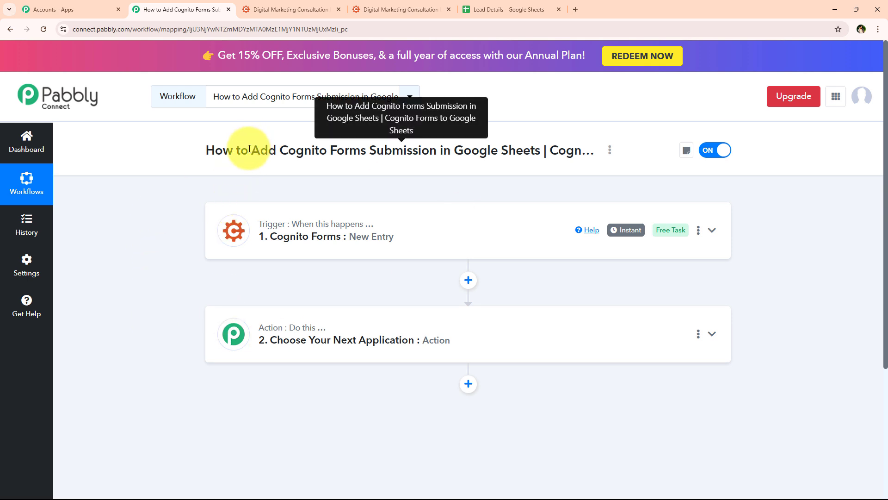
{"action": "left_click_drag", "start_coordinate": [250, 148], "coordinate": [537, 149]}
{"action": "left_click", "coordinate": [327, 351]}
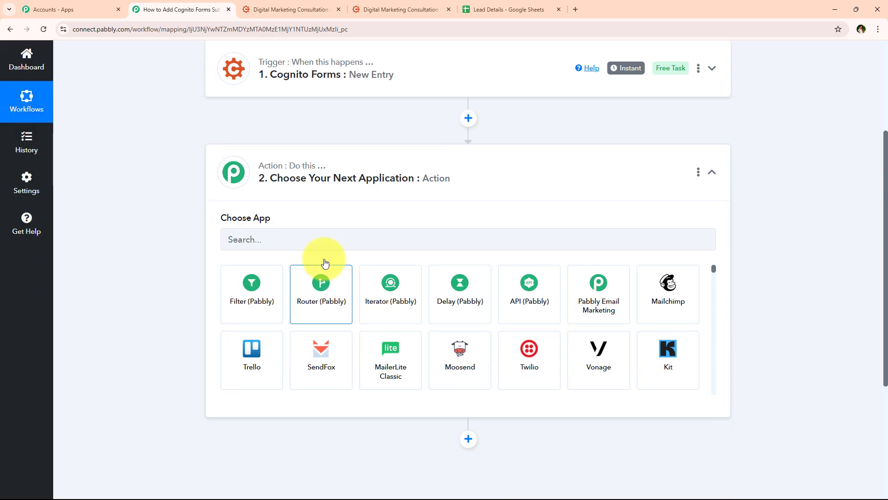
{"action": "left_click", "coordinate": [324, 241]}
{"action": "type", "text": "Google"}
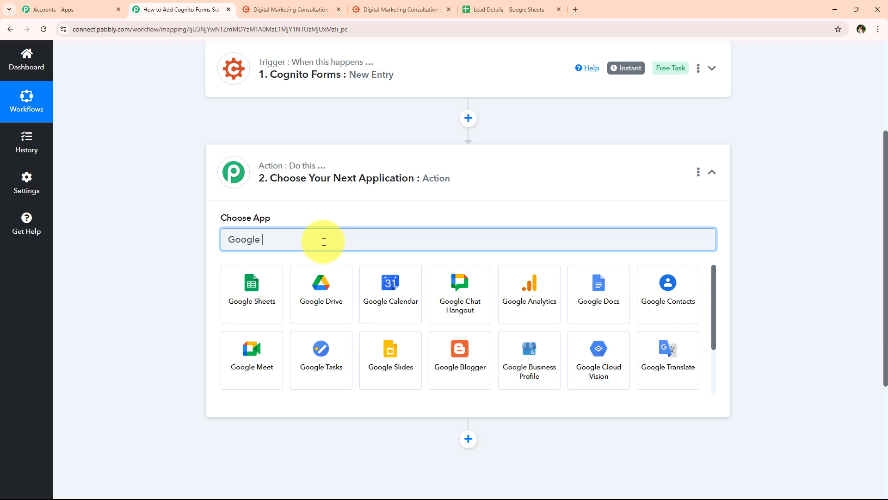
{"action": "type", "text": " Sheets"}
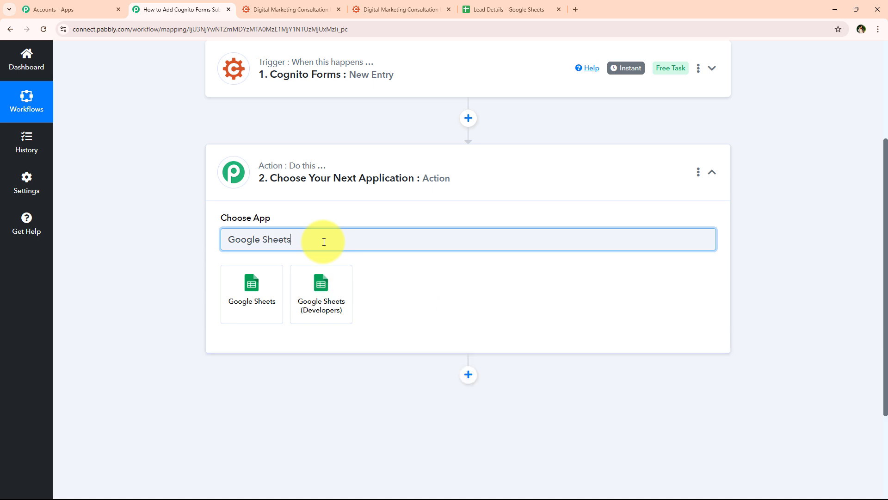
{"action": "left_click", "coordinate": [232, 296]}
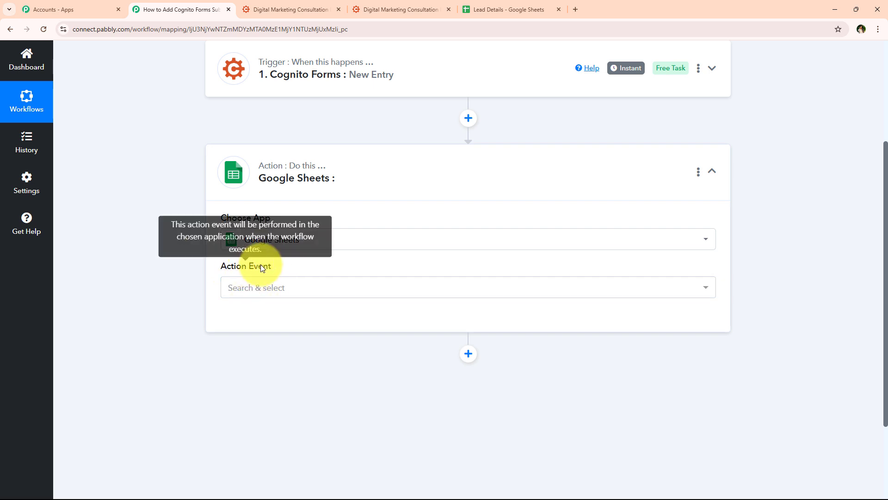
{"action": "left_click", "coordinate": [250, 286]}
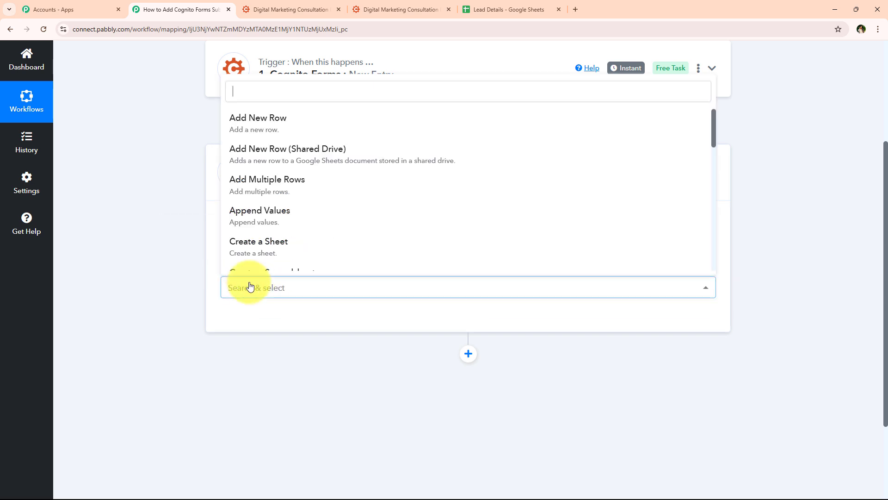
{"action": "left_click", "coordinate": [529, 133]}
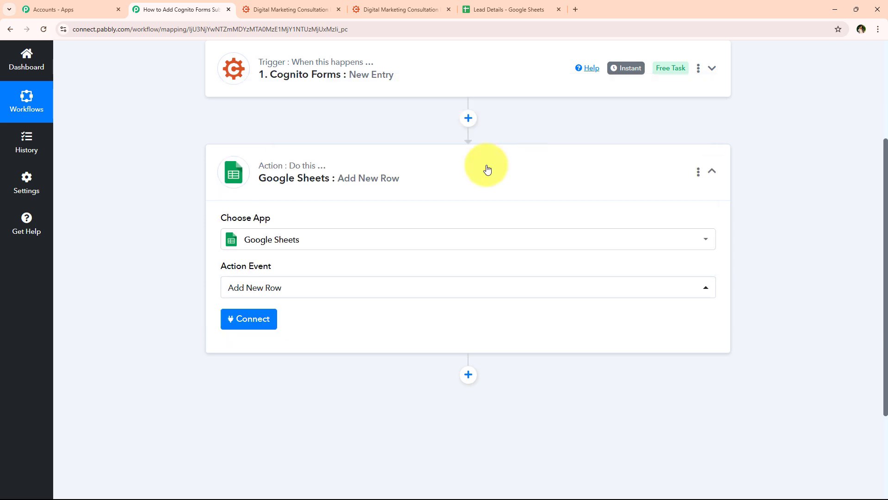
- Add a new Google Sheets connection, Google Sheets #79, and allow Pabbly Connect access to the Google account
{"action": "left_click", "coordinate": [245, 319]}
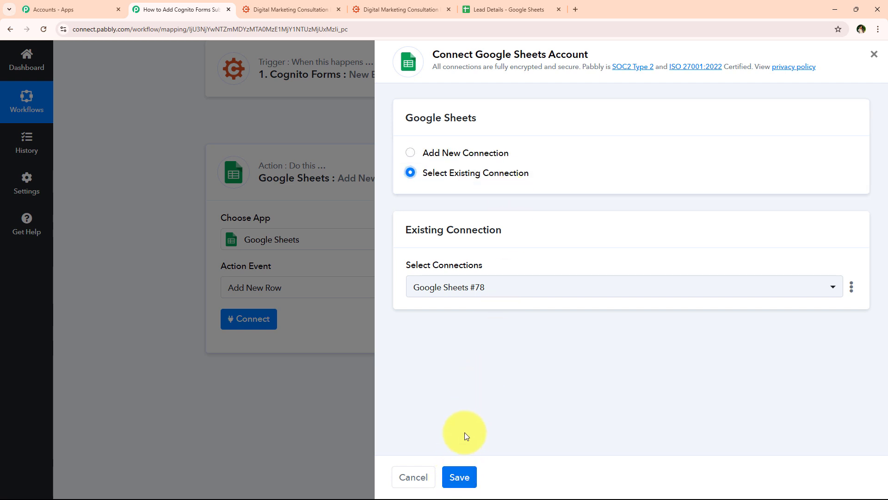
{"action": "left_click", "coordinate": [410, 153]}
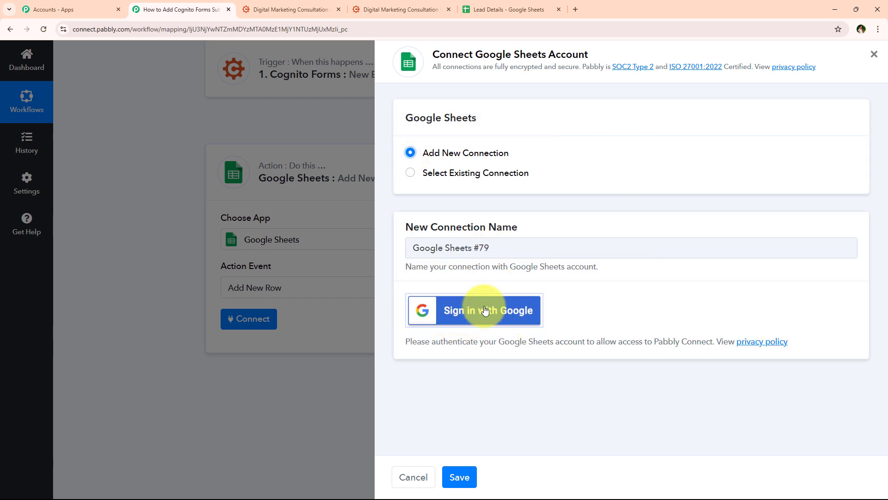
{"action": "left_click", "coordinate": [511, 314]}
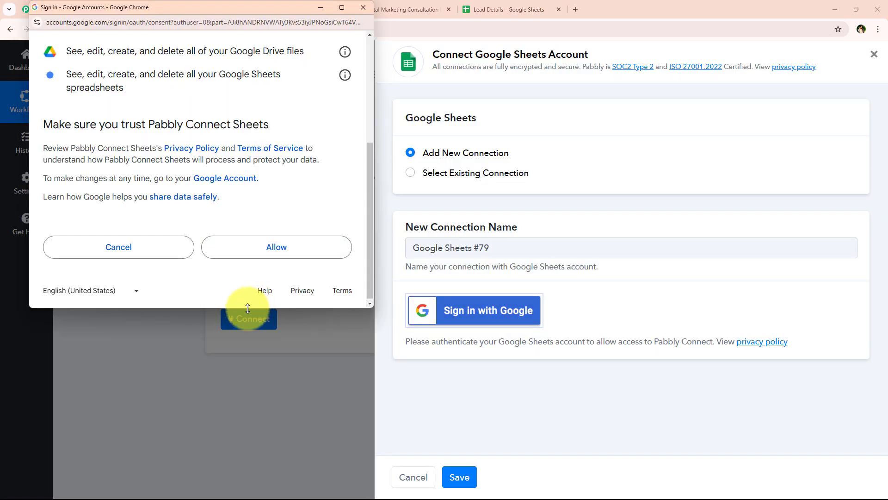
{"action": "left_click_drag", "start_coordinate": [248, 308], "coordinate": [249, 327]}
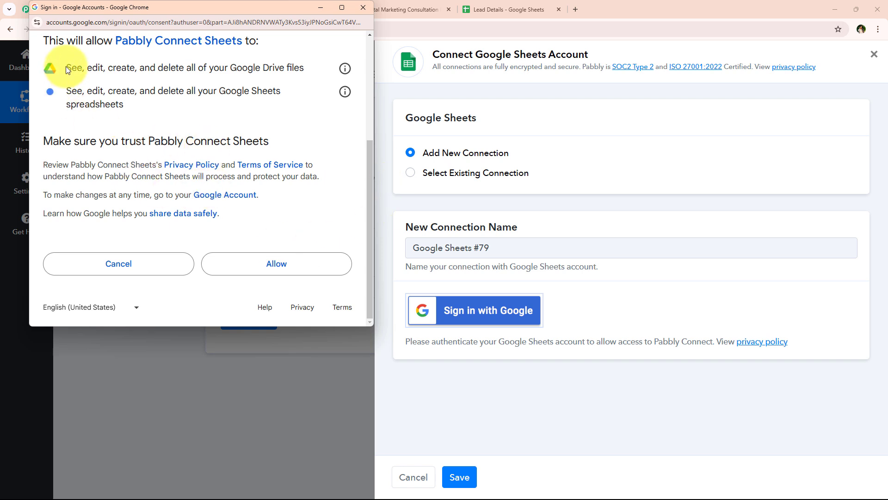
{"action": "left_click_drag", "start_coordinate": [67, 69], "coordinate": [162, 104]}
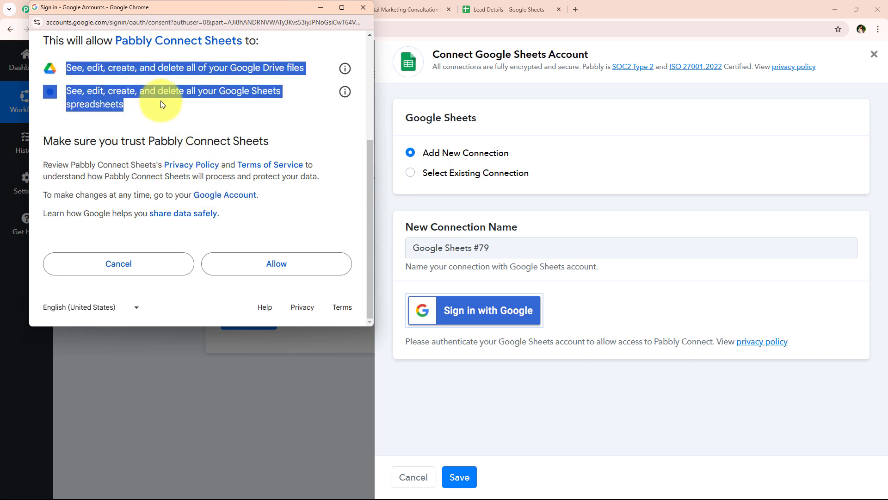
{"action": "left_click", "coordinate": [160, 101]}
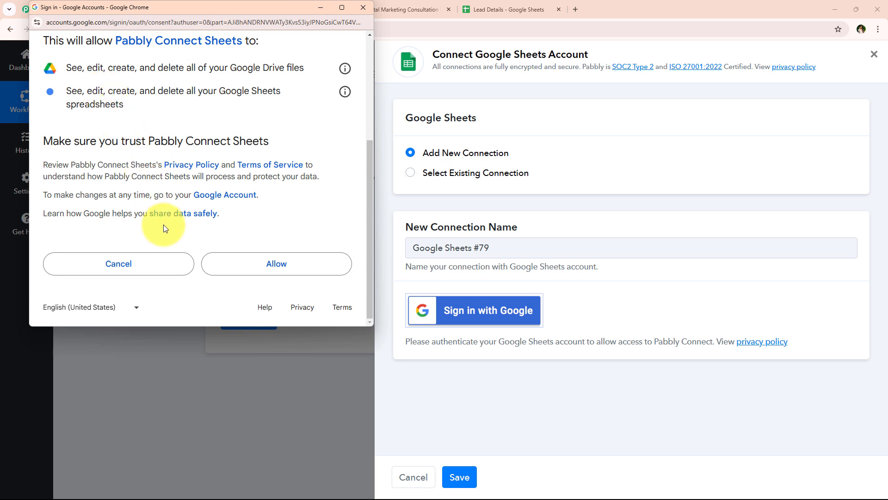
{"action": "left_click", "coordinate": [279, 267]}
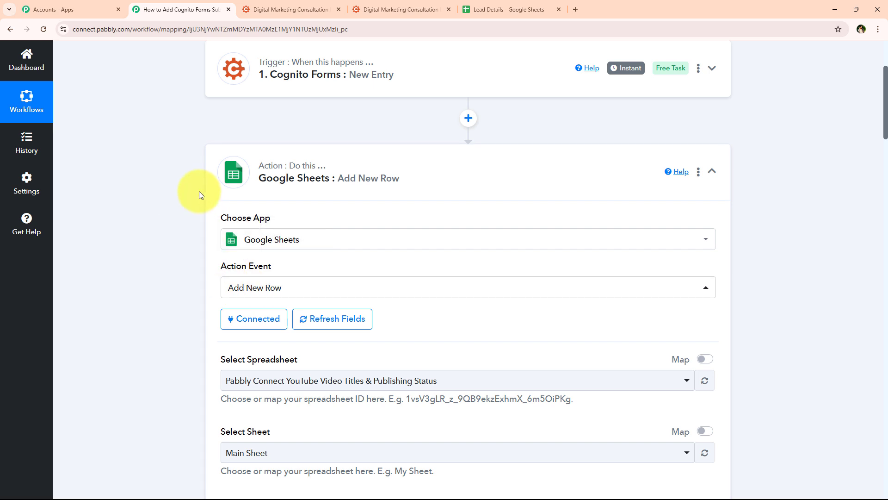
{"action": "middle_click", "coordinate": [194, 207]}
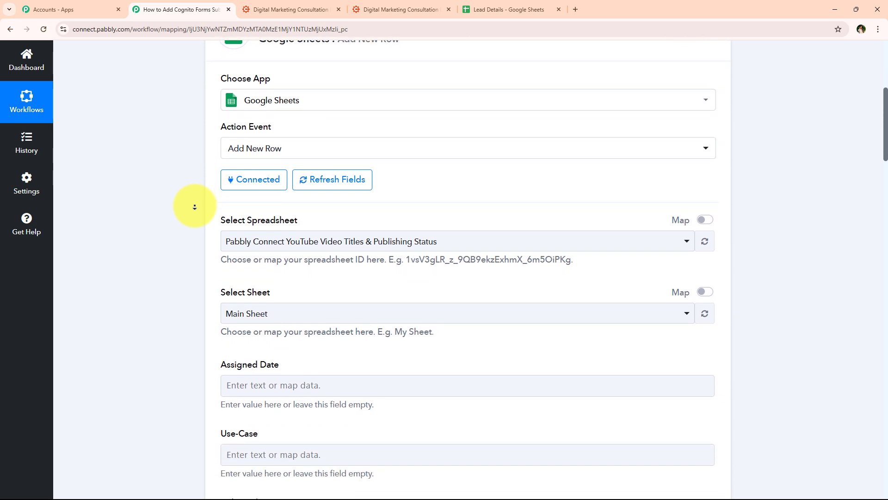
- Choose the Lead Details spreadsheet in Select Spreadsheet
{"action": "middle_click", "coordinate": [195, 206]}
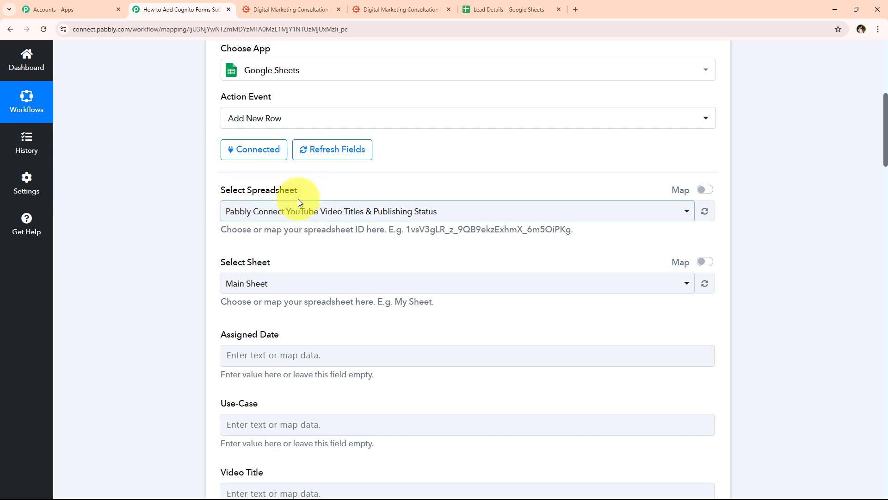
{"action": "left_click", "coordinate": [477, 17]}
{"action": "left_click", "coordinate": [222, 226]}
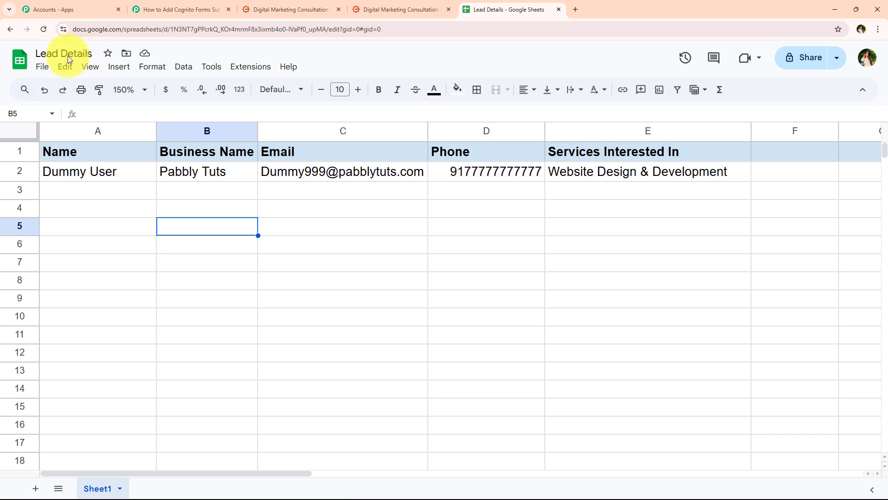
{"action": "left_click", "coordinate": [163, 3]}
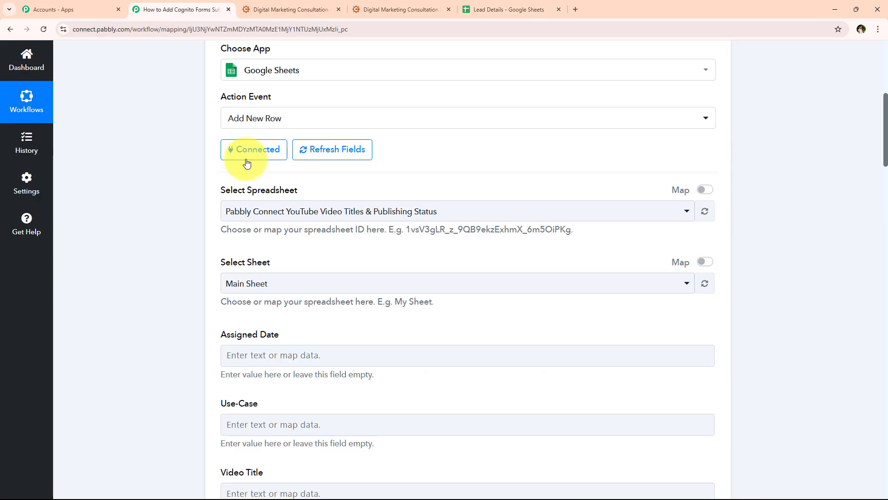
{"action": "left_click", "coordinate": [241, 212]}
{"action": "left_click", "coordinate": [397, 287]}
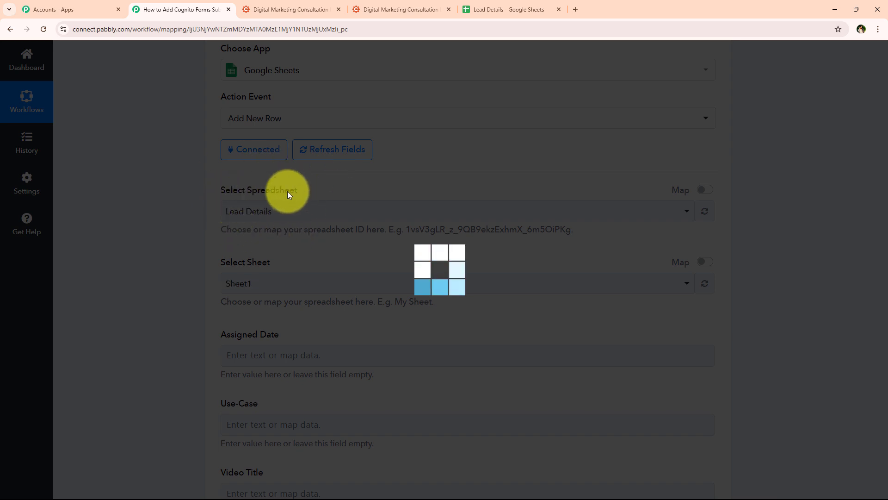
- Set Sheet1 as the target sheet to load the column fields
{"action": "scroll", "coordinate": [189, 254], "scroll_direction": "down", "scroll_amount": 1}
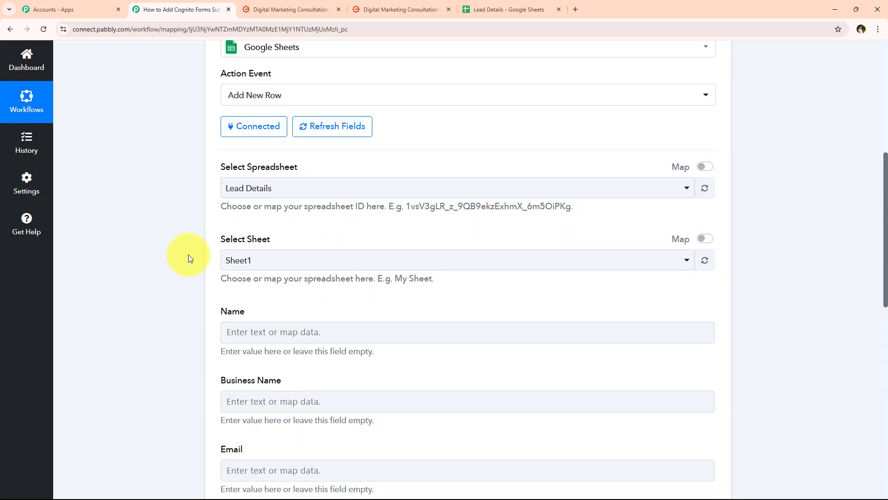
{"action": "scroll", "coordinate": [233, 235], "scroll_direction": "down", "scroll_amount": 1}
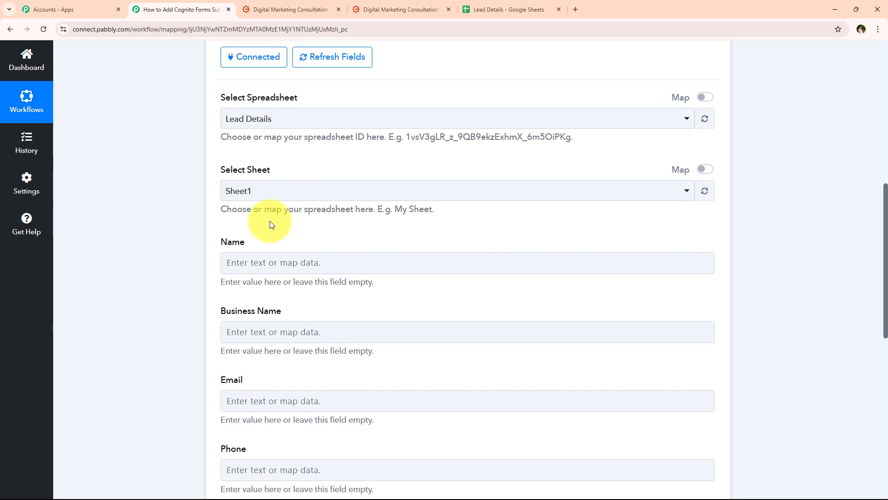
{"action": "left_click", "coordinate": [513, 7]}
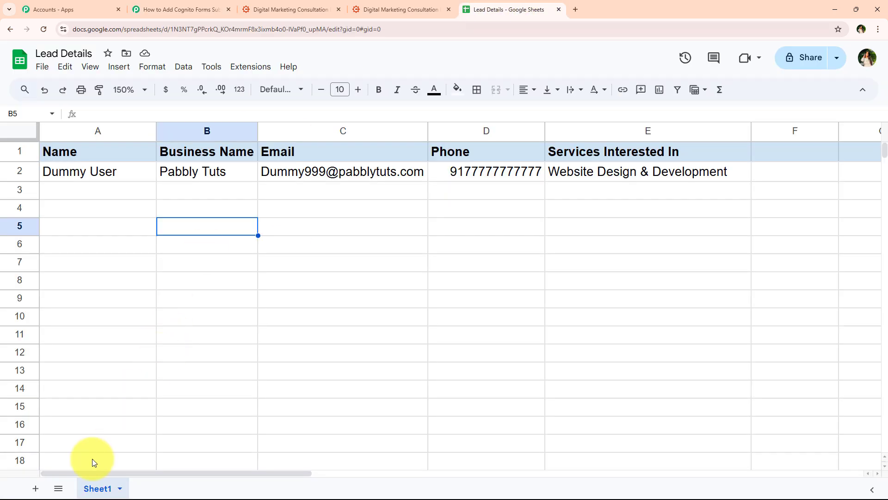
{"action": "left_click", "coordinate": [157, 15]}
{"action": "left_click", "coordinate": [250, 192]}
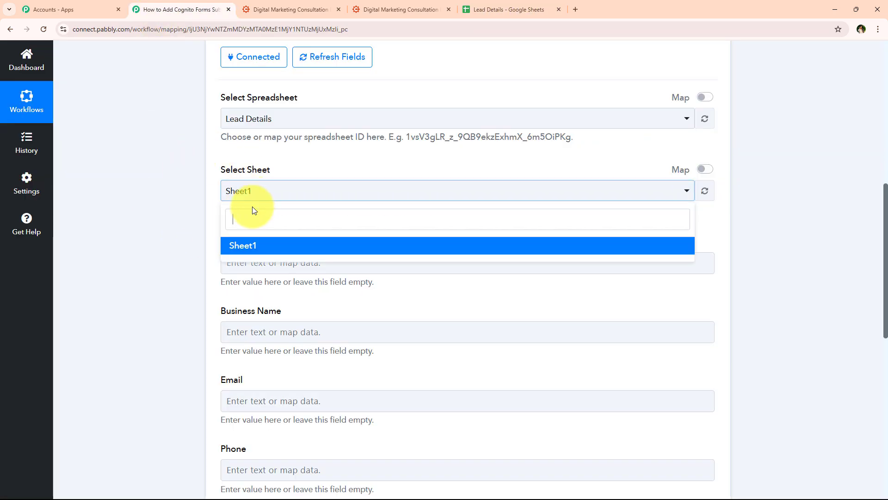
{"action": "left_click", "coordinate": [126, 174]}
{"action": "scroll", "coordinate": [195, 161], "scroll_direction": "down", "scroll_amount": 2}
{"action": "scroll", "coordinate": [195, 162], "scroll_direction": "down", "scroll_amount": 1}
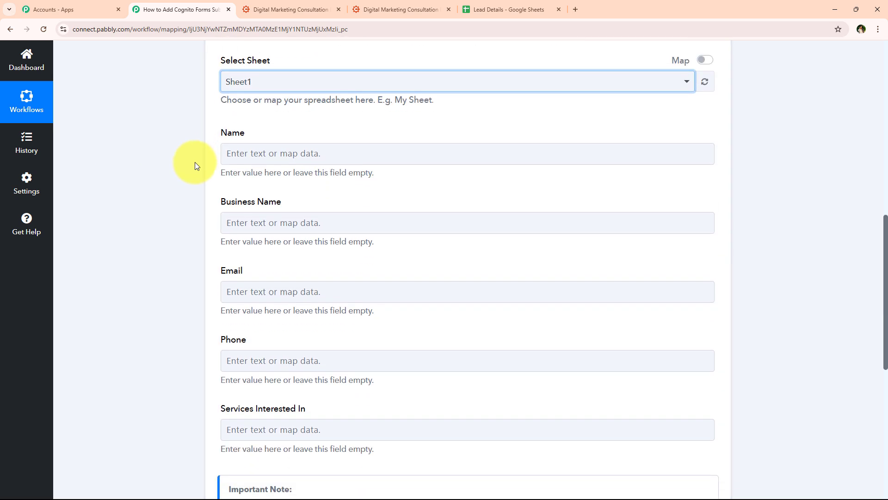
- Compare the Business Name, Email and Phone fields with Lead Details' headers and empty row A3:E3
{"action": "left_click_drag", "start_coordinate": [208, 103], "coordinate": [253, 138]}
{"action": "left_click_drag", "start_coordinate": [217, 170], "coordinate": [327, 173]}
{"action": "left_click_drag", "start_coordinate": [216, 232], "coordinate": [283, 235]}
{"action": "left_click_drag", "start_coordinate": [226, 309], "coordinate": [286, 312]}
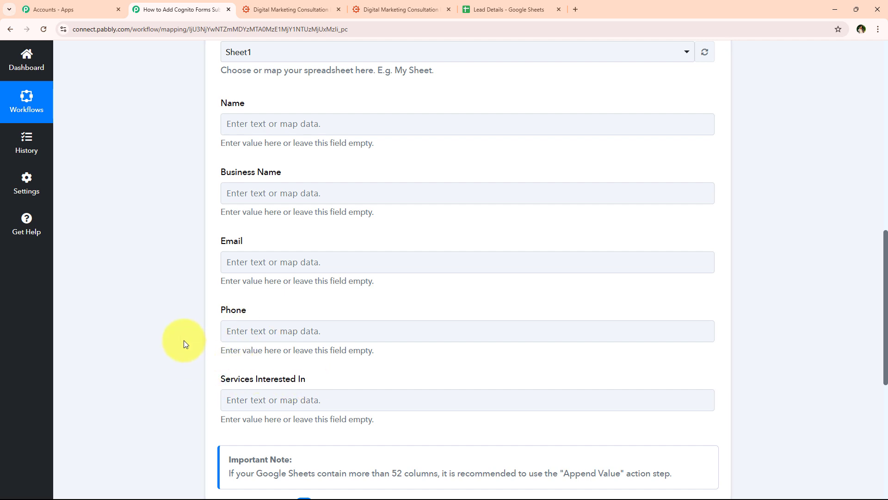
{"action": "left_click", "coordinate": [498, 12]}
{"action": "left_click_drag", "start_coordinate": [93, 154], "coordinate": [565, 151]}
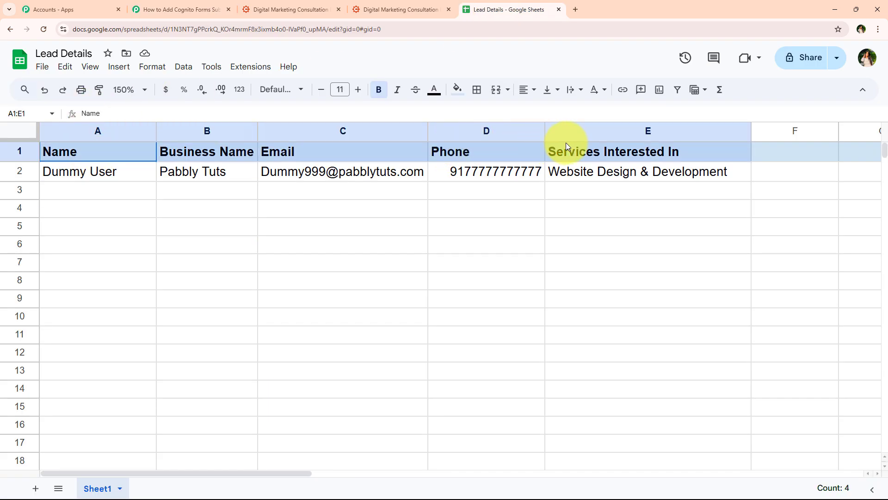
{"action": "left_click", "coordinate": [226, 265]}
{"action": "left_click", "coordinate": [185, 9]}
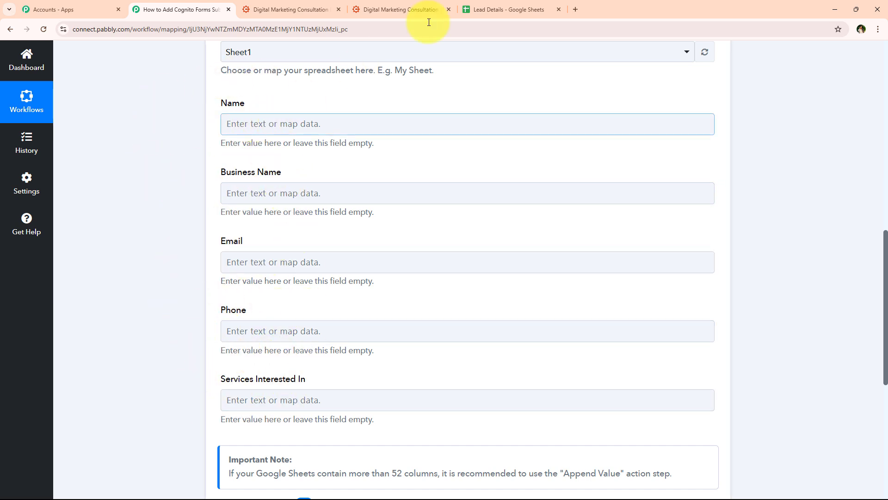
{"action": "left_click", "coordinate": [481, 6]}
{"action": "left_click_drag", "start_coordinate": [95, 189], "coordinate": [575, 197]}
{"action": "left_click", "coordinate": [316, 350]}
{"action": "left_click", "coordinate": [193, 9]}
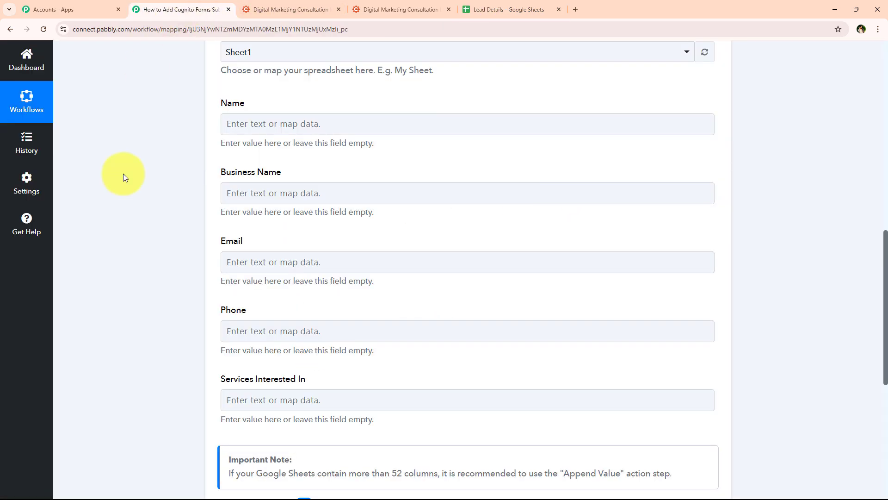
- Browse the Cognito Forms entry fields in the Name field's data picker
{"action": "left_click", "coordinate": [316, 125]}
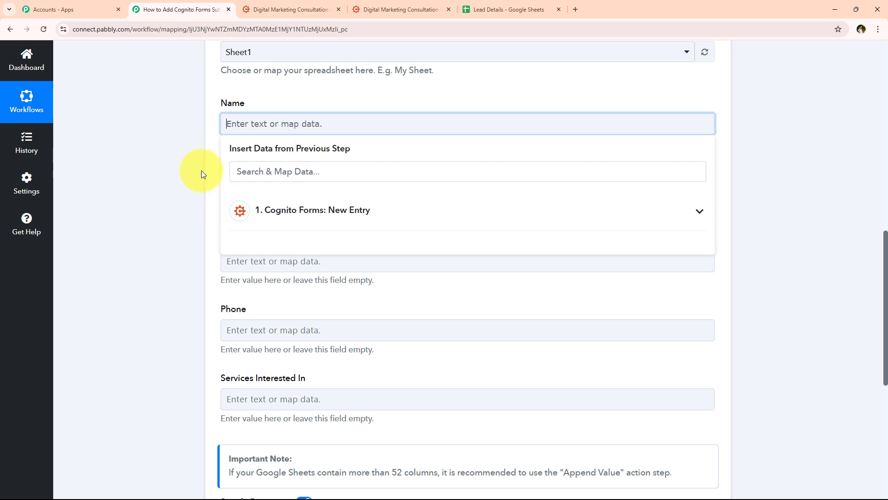
{"action": "scroll", "coordinate": [201, 170], "scroll_direction": "up", "scroll_amount": 2}
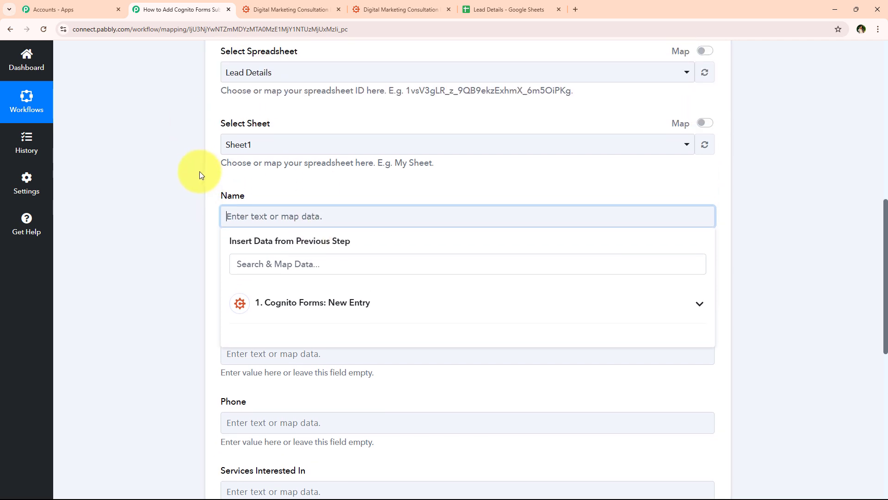
{"action": "scroll", "coordinate": [200, 174], "scroll_direction": "up", "scroll_amount": 1}
{"action": "scroll", "coordinate": [183, 203], "scroll_direction": "down", "scroll_amount": 1}
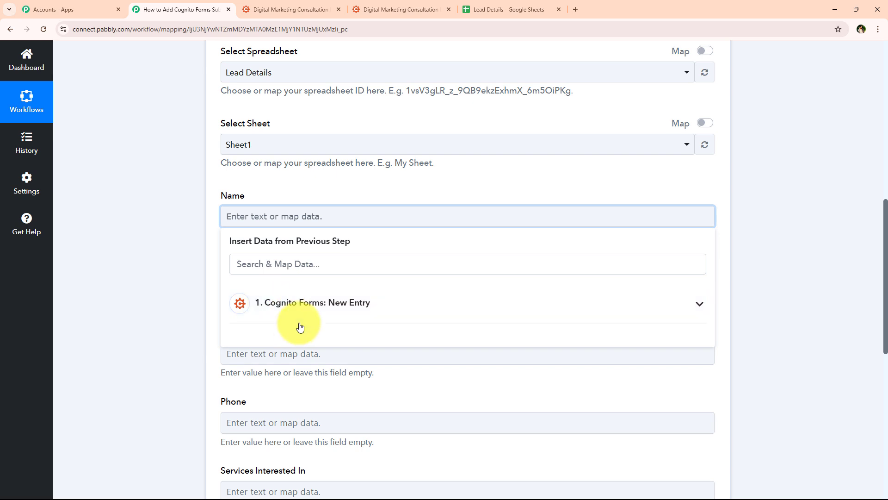
{"action": "left_click", "coordinate": [279, 314]}
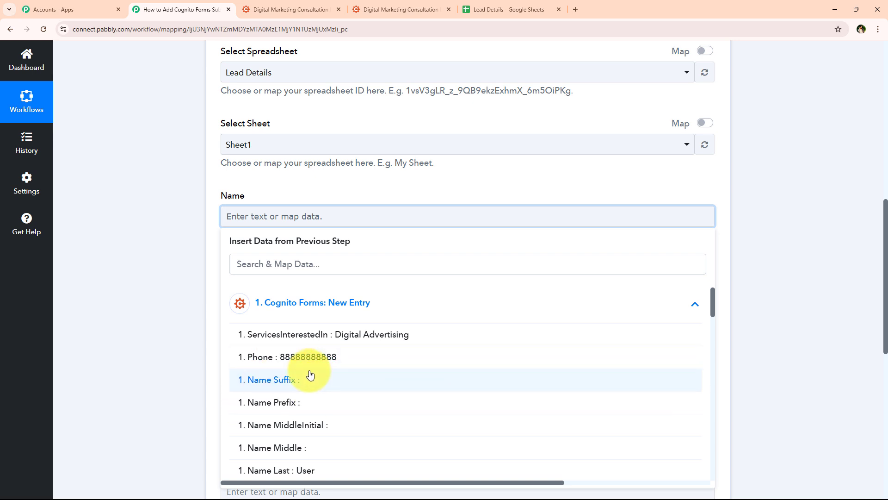
{"action": "scroll", "coordinate": [169, 351], "scroll_direction": "up", "scroll_amount": 1}
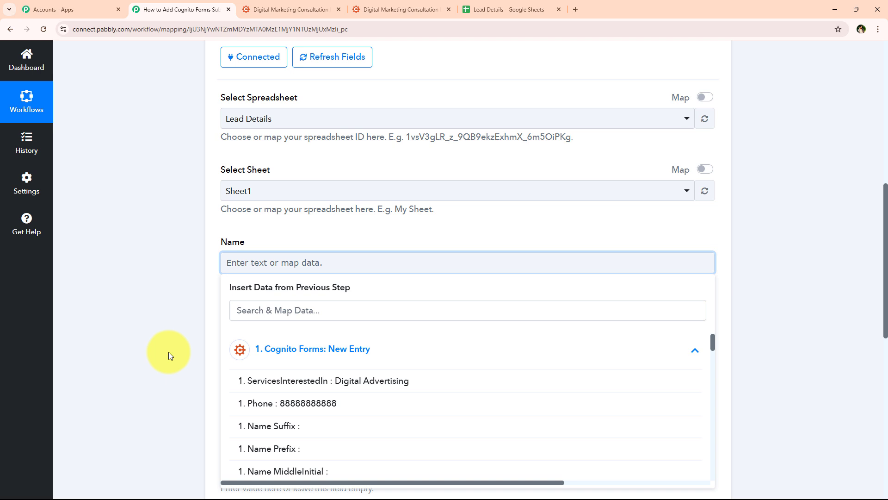
{"action": "left_click", "coordinate": [168, 352]}
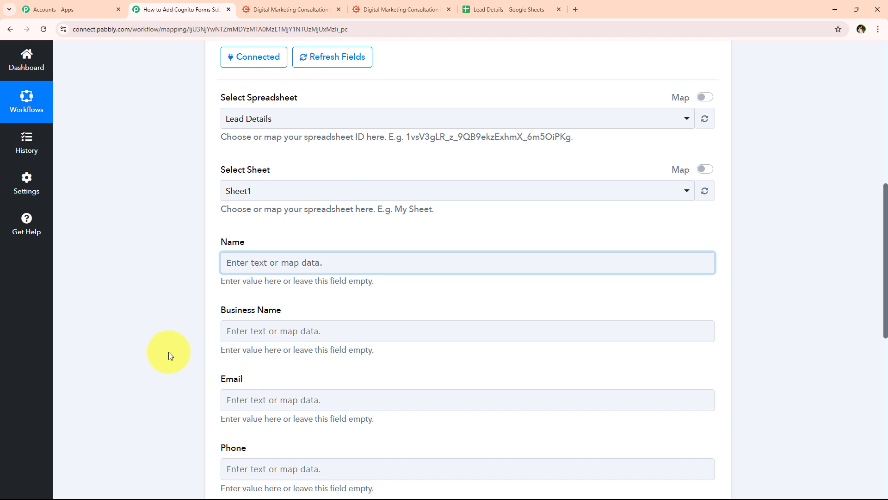
- Map Name to the form's '1. Name FirstAndLast : Test User' value
{"action": "left_click", "coordinate": [273, 265]}
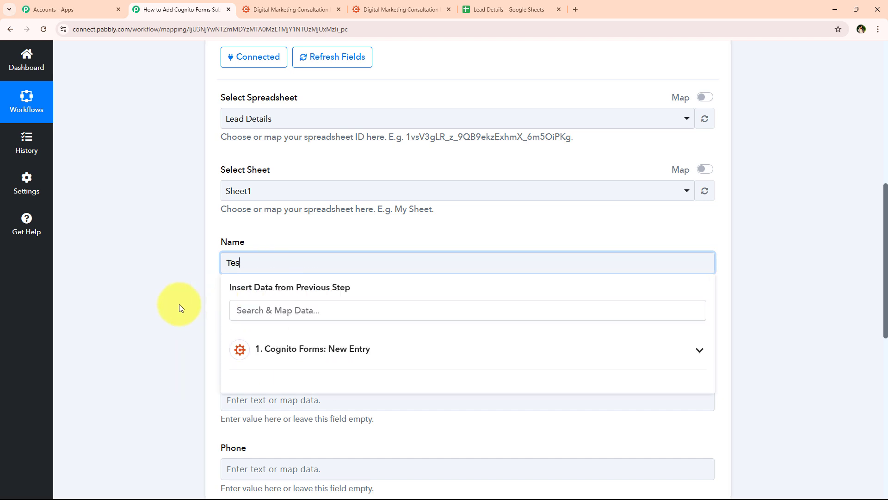
{"action": "type", "text": "Test User"}
{"action": "key", "text": "ctrl+shift+Left"}
{"action": "key", "text": "ctrl+shift+Left"}
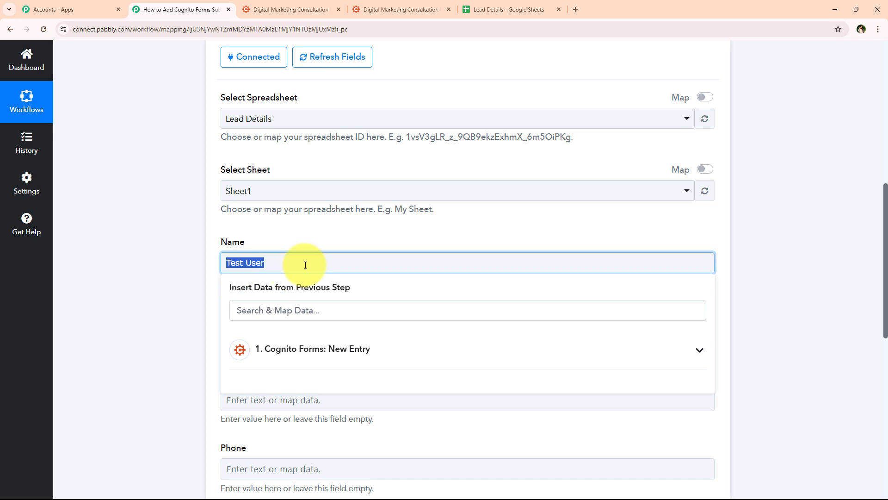
{"action": "key", "text": "BackSpace"}
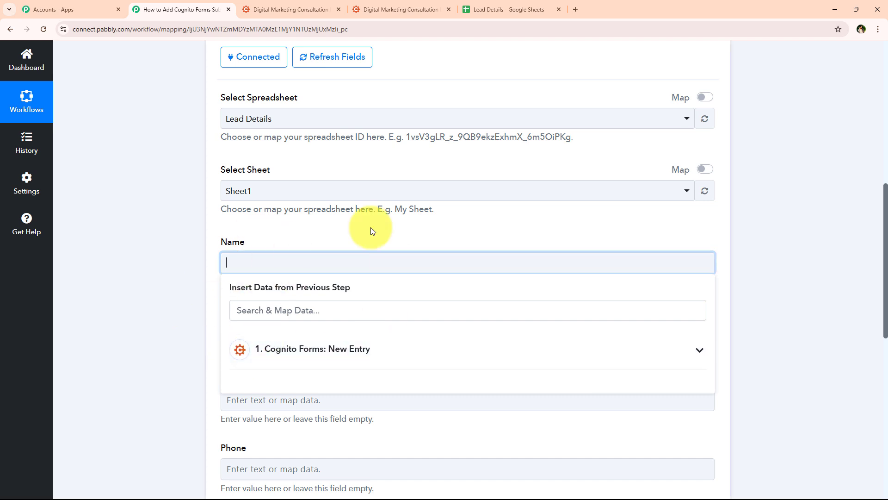
{"action": "left_click", "coordinate": [241, 309]}
{"action": "type", "text": "na"}
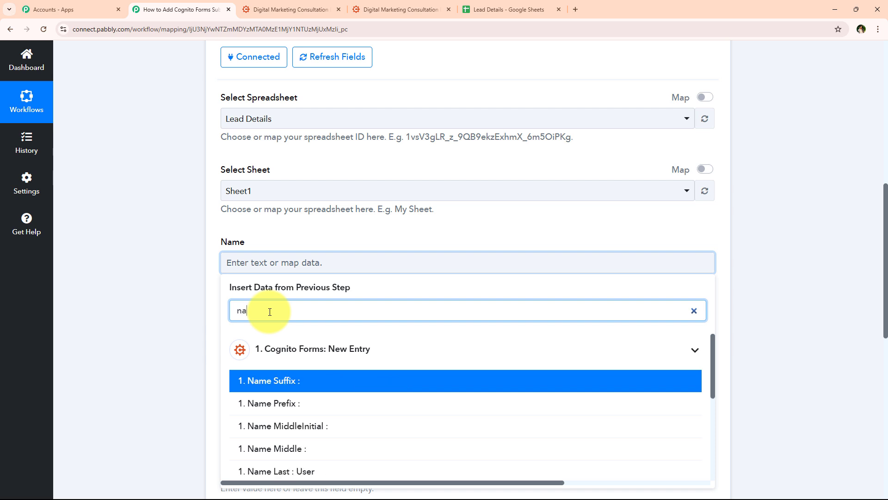
{"action": "type", "text": "me"}
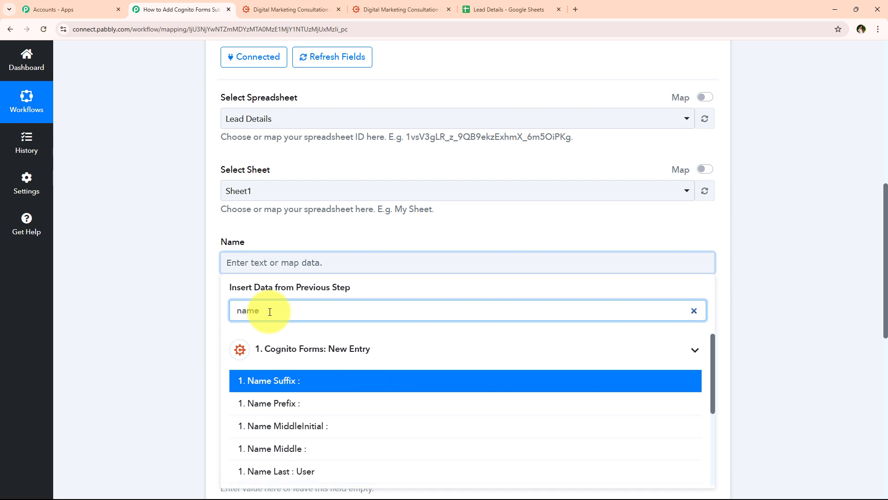
{"action": "scroll", "coordinate": [326, 434], "scroll_direction": "down", "scroll_amount": 1}
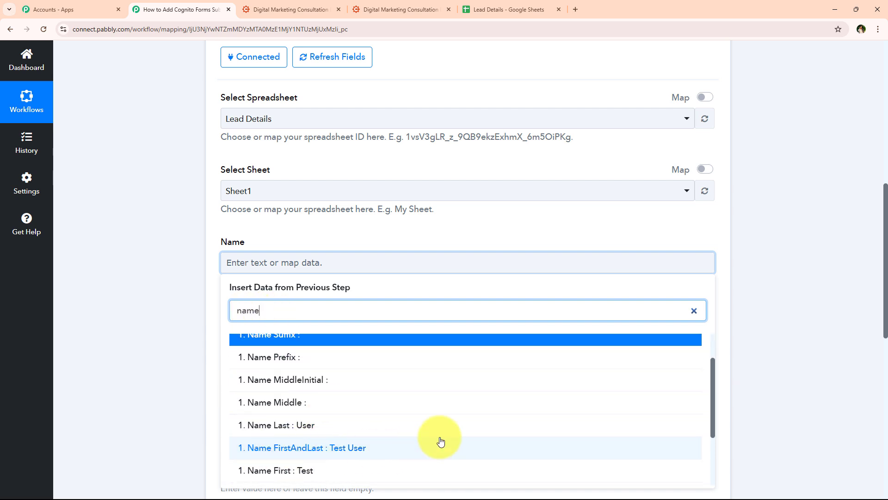
{"action": "left_click", "coordinate": [506, 449]}
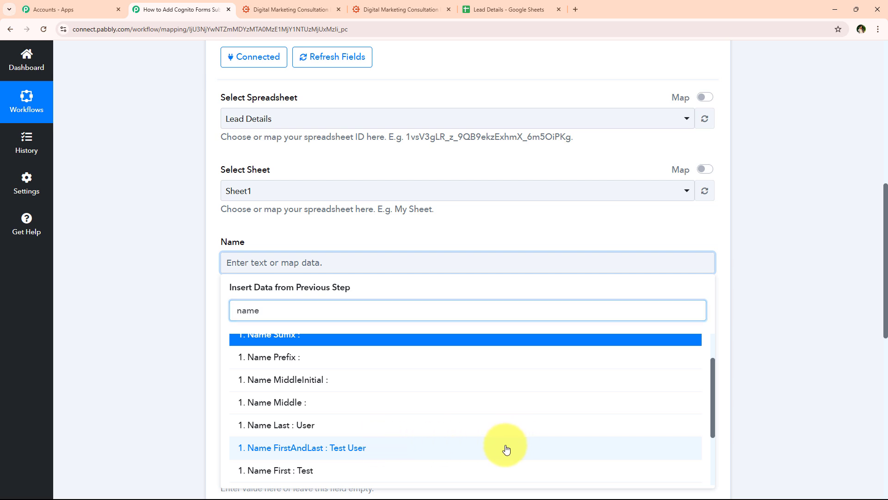
{"action": "left_click", "coordinate": [193, 252]}
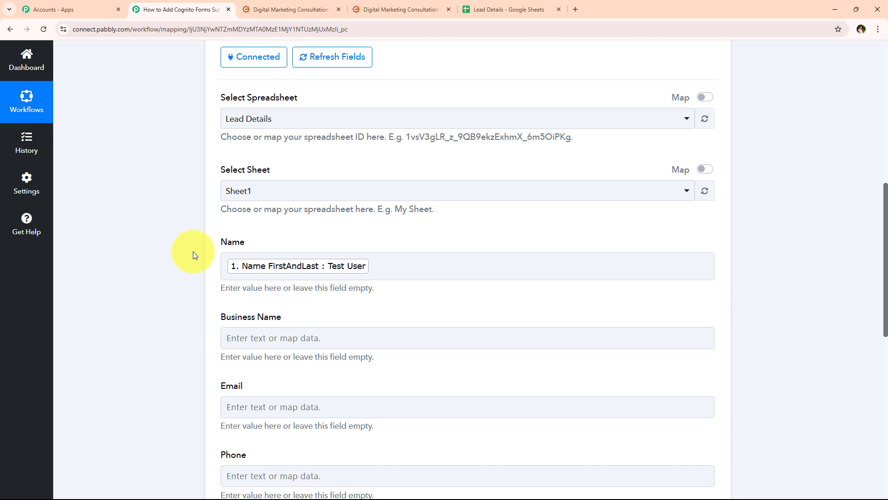
- Map Business Name to CompanyBusinessName and Email to the form's Email answer
{"action": "scroll", "coordinate": [193, 272], "scroll_direction": "down", "scroll_amount": 1}
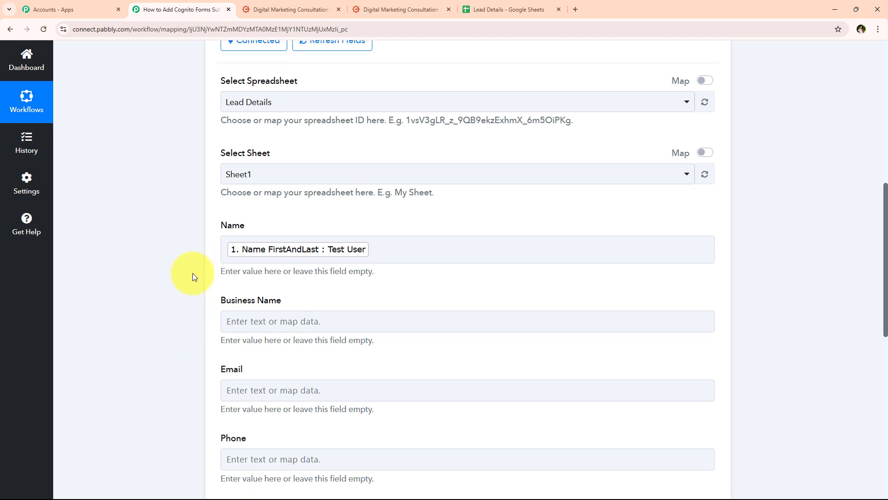
{"action": "scroll", "coordinate": [217, 254], "scroll_direction": "down", "scroll_amount": 1}
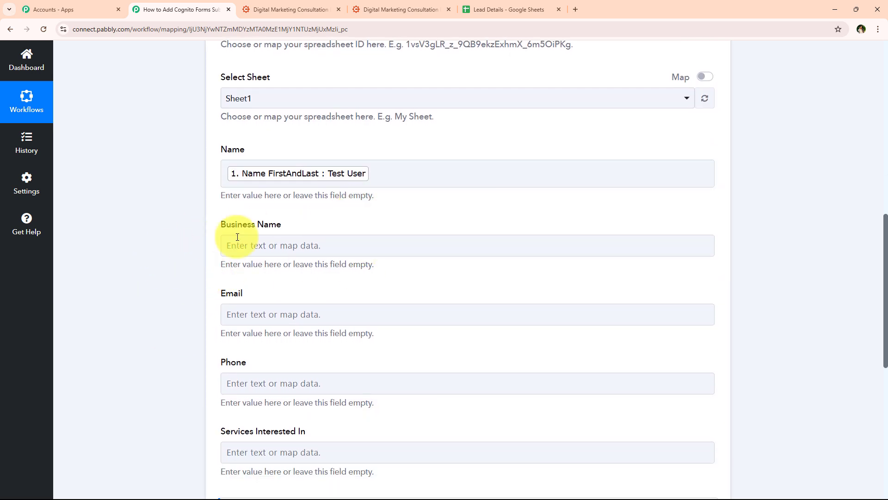
{"action": "left_click", "coordinate": [275, 245]}
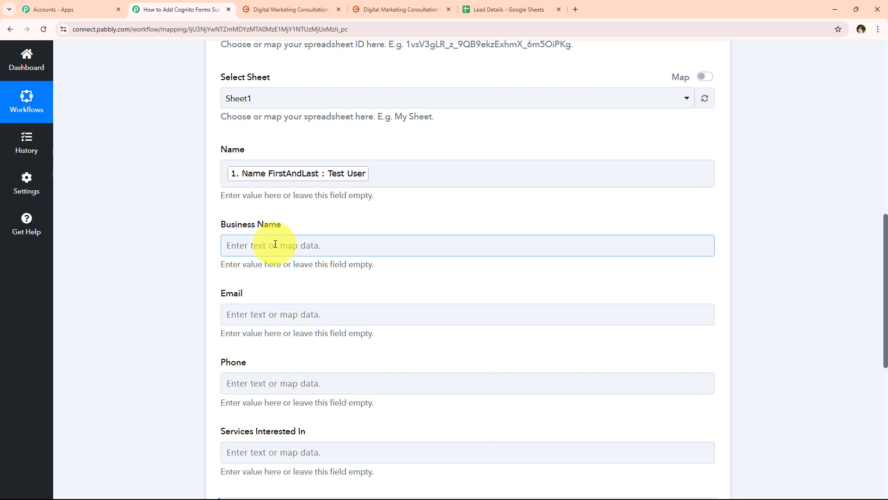
{"action": "left_click", "coordinate": [259, 244]}
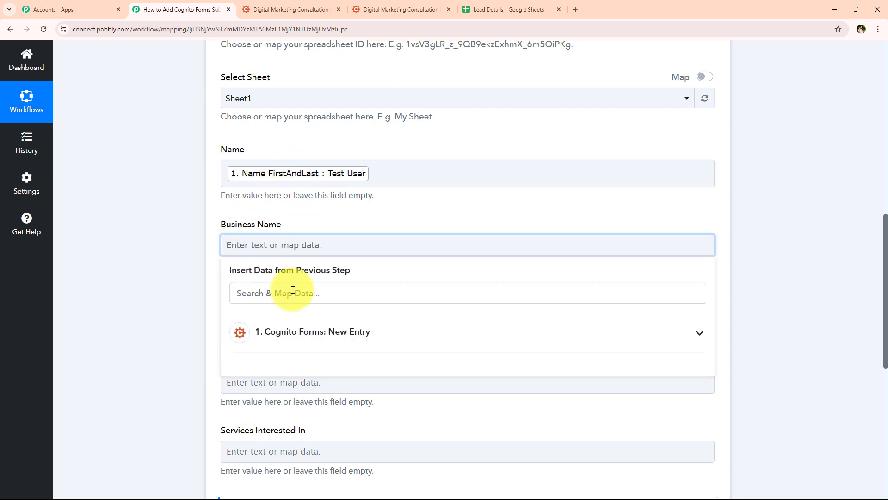
{"action": "left_click", "coordinate": [295, 293]}
{"action": "type", "text": "bu"}
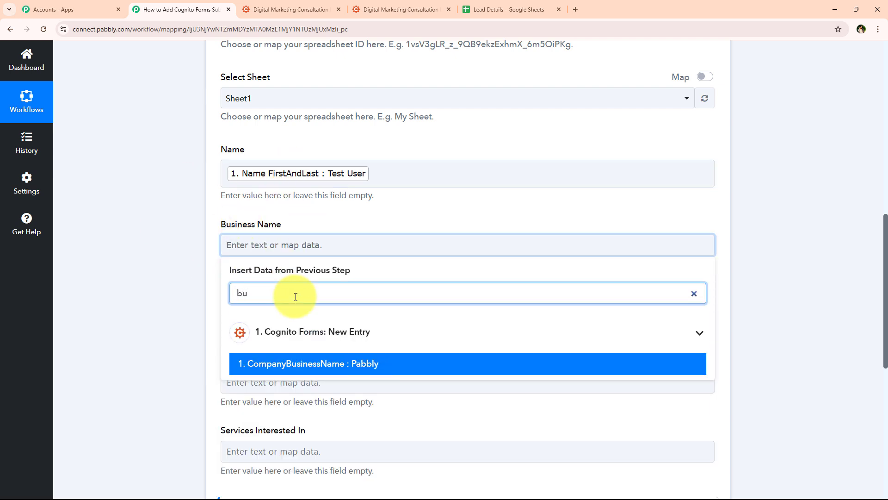
{"action": "left_click", "coordinate": [305, 363]}
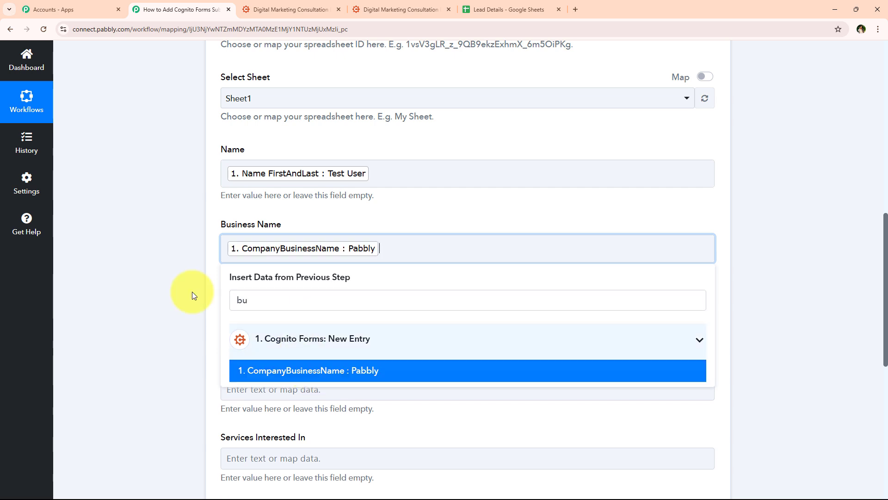
{"action": "left_click", "coordinate": [168, 283]}
{"action": "scroll", "coordinate": [162, 325], "scroll_direction": "up", "scroll_amount": 1}
{"action": "left_click", "coordinate": [242, 366]}
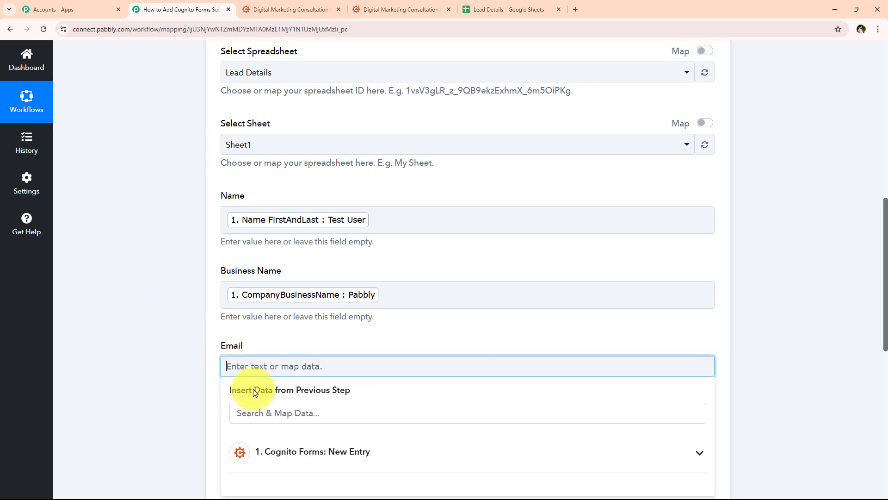
{"action": "type", "text": "@"}
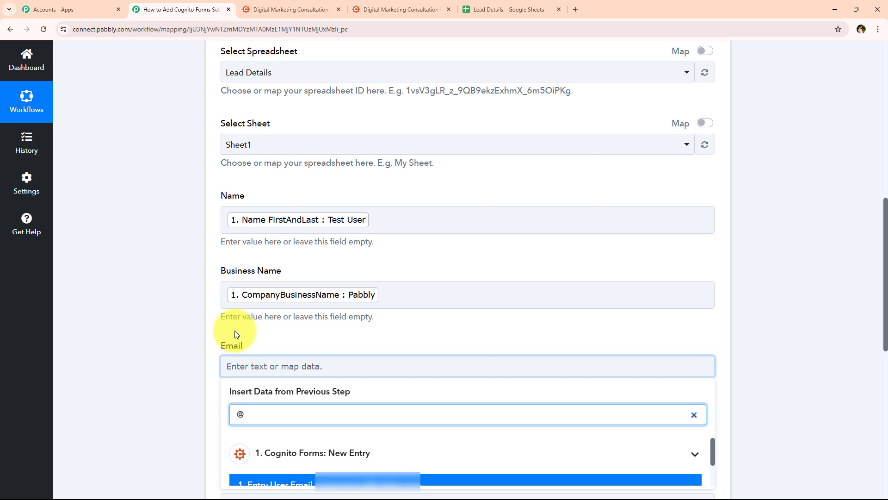
{"action": "scroll", "coordinate": [373, 370], "scroll_direction": "down", "scroll_amount": 1}
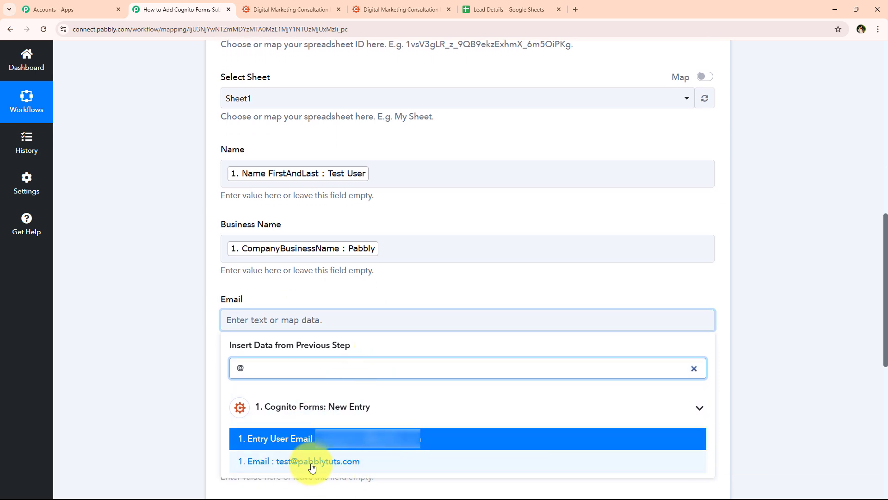
{"action": "left_click", "coordinate": [359, 463]}
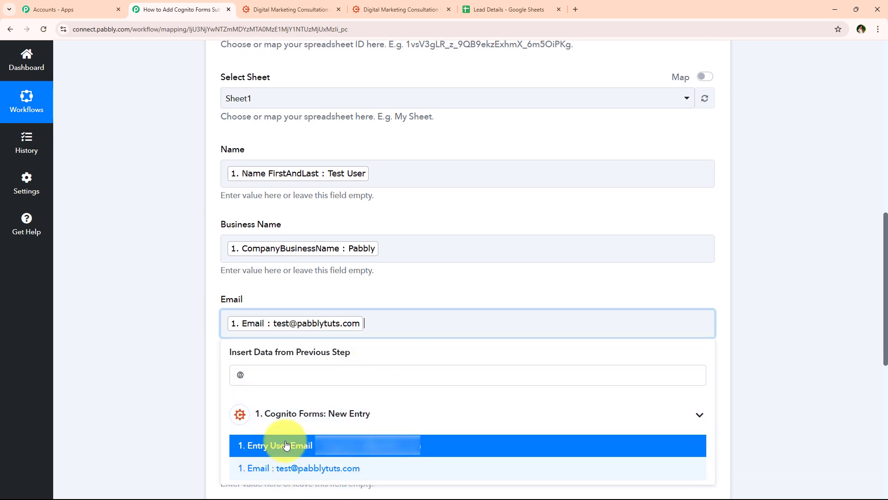
{"action": "left_click", "coordinate": [189, 257]}
- Map Phone to the form's Phone answer and Services Interested In to ServicesInterestedIn
{"action": "scroll", "coordinate": [192, 273], "scroll_direction": "down", "scroll_amount": 3}
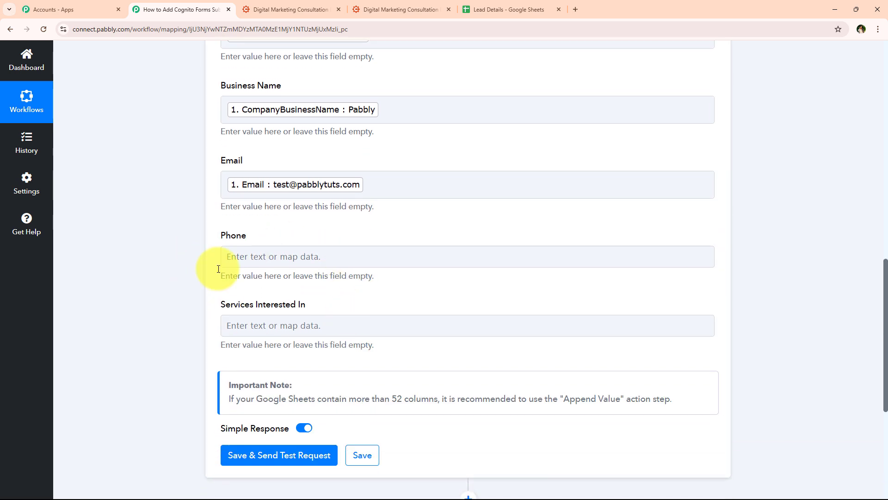
{"action": "left_click", "coordinate": [337, 257]}
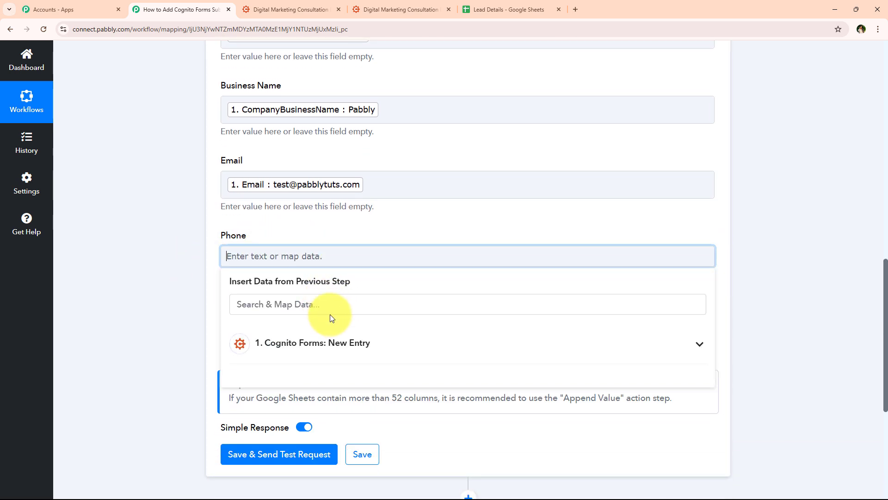
{"action": "left_click", "coordinate": [341, 303]}
{"action": "type", "text": "+9"}
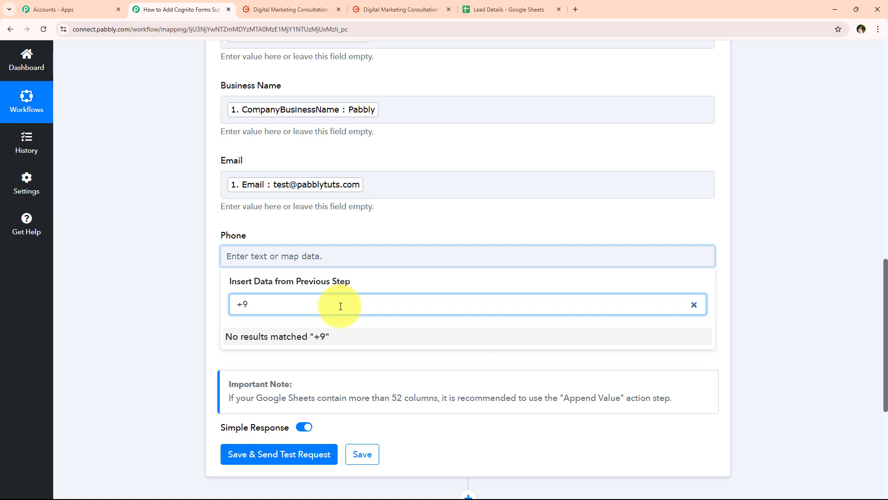
{"action": "key", "text": "BackSpace"}
{"action": "key", "text": "BackSpace"}
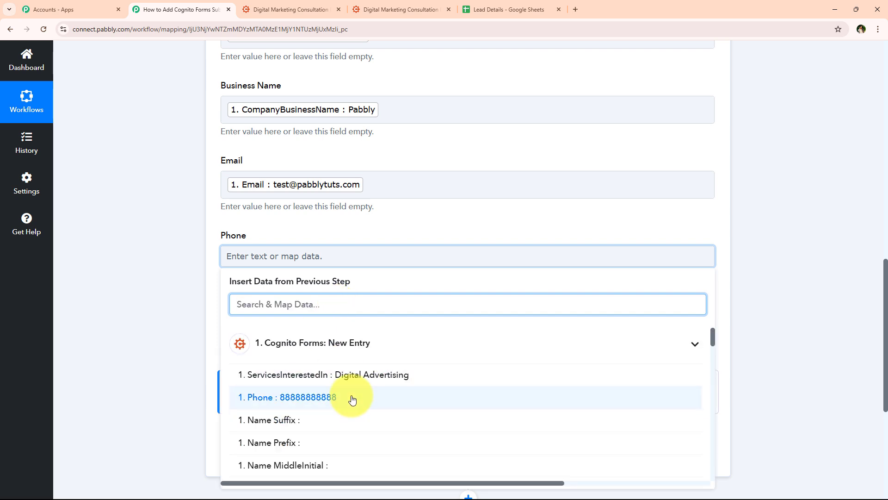
{"action": "left_click", "coordinate": [342, 397]}
{"action": "left_click", "coordinate": [157, 283]}
{"action": "scroll", "coordinate": [222, 333], "scroll_direction": "down", "scroll_amount": 1}
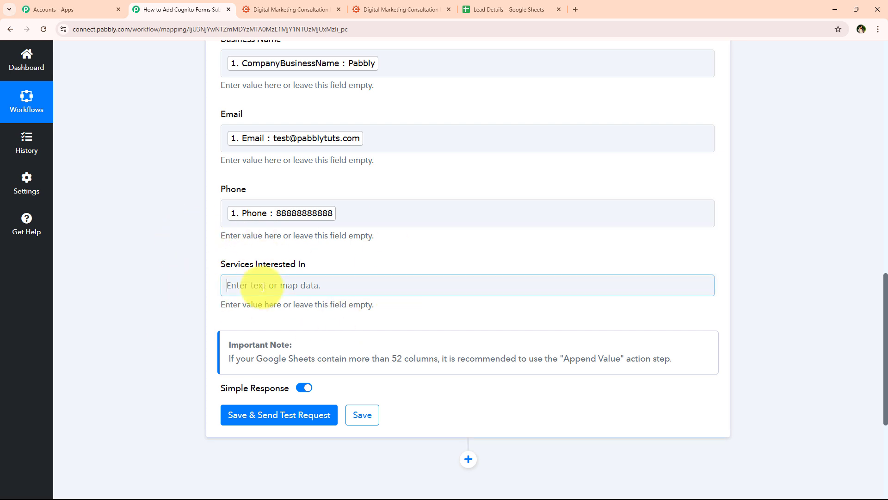
{"action": "left_click", "coordinate": [303, 286]}
{"action": "scroll", "coordinate": [292, 294], "scroll_direction": "down", "scroll_amount": 1}
{"action": "left_click", "coordinate": [288, 288]}
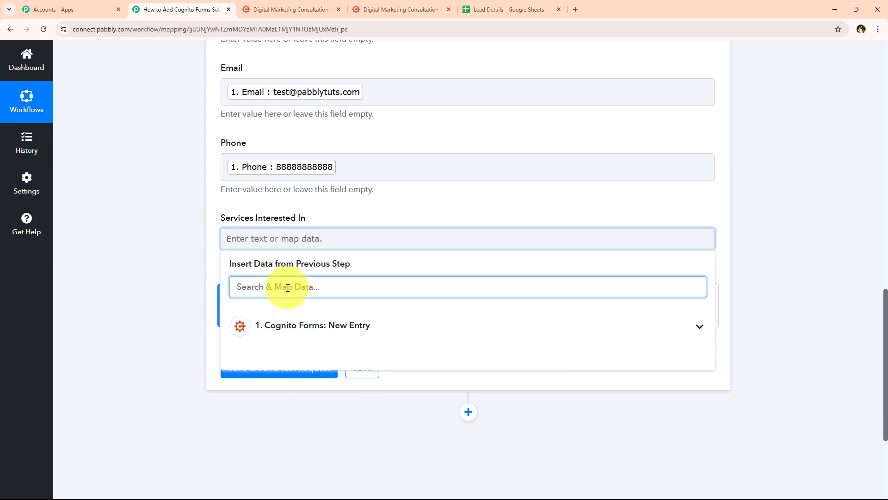
{"action": "type", "text": "se"}
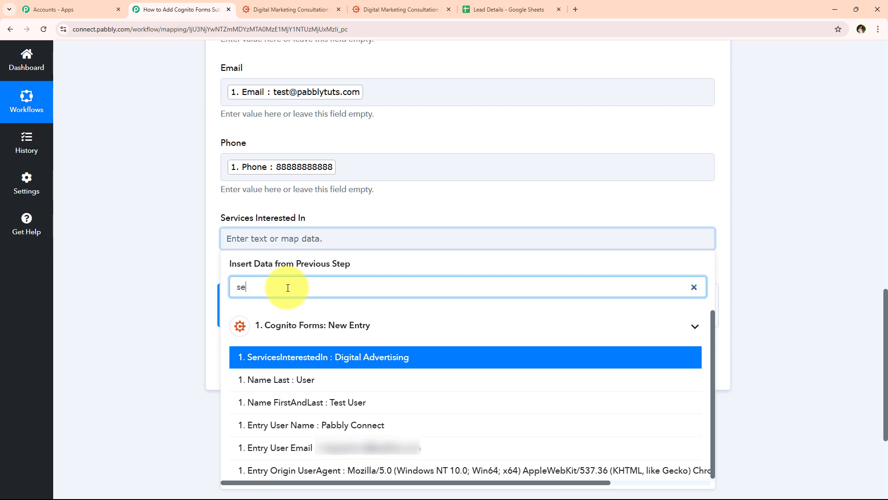
{"action": "left_click", "coordinate": [422, 369]}
{"action": "left_click", "coordinate": [169, 270]}
{"action": "scroll", "coordinate": [152, 295], "scroll_direction": "up", "scroll_amount": 3}
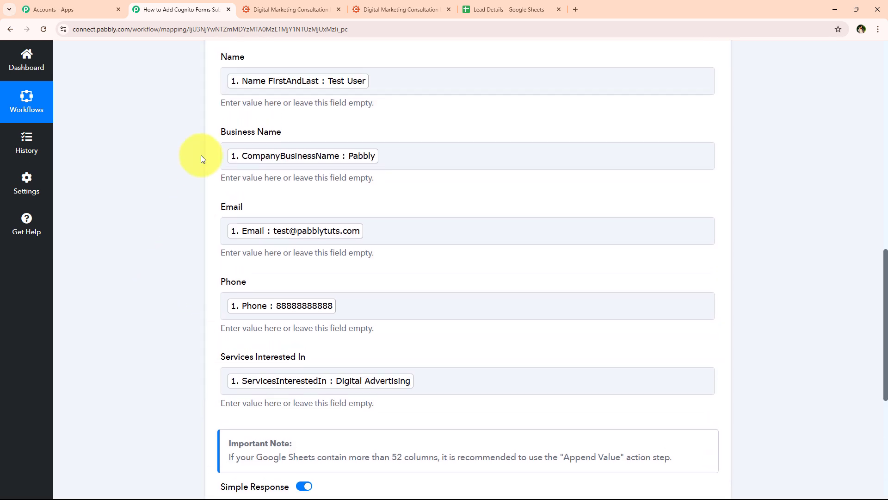
{"action": "scroll", "coordinate": [204, 287], "scroll_direction": "down", "scroll_amount": 6}
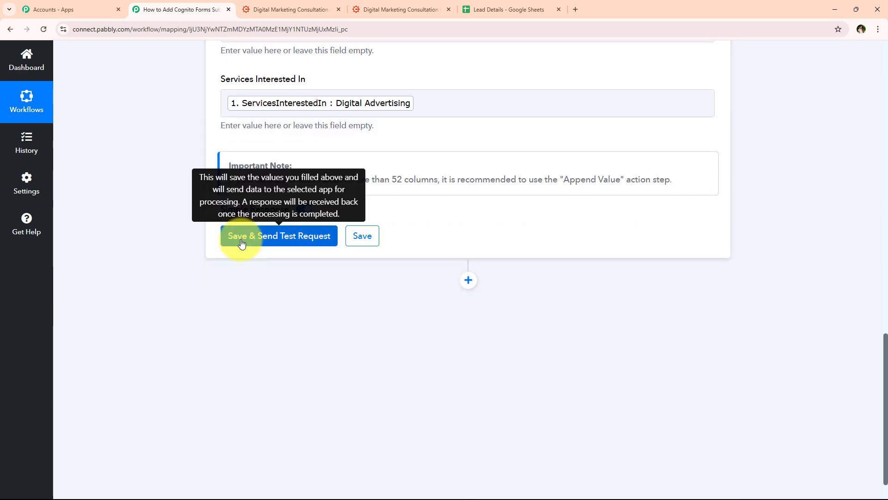
- Save and send the test row, confirm it landed in Sheet1!A3:E3, and collapse the step
{"action": "left_click", "coordinate": [239, 237]}
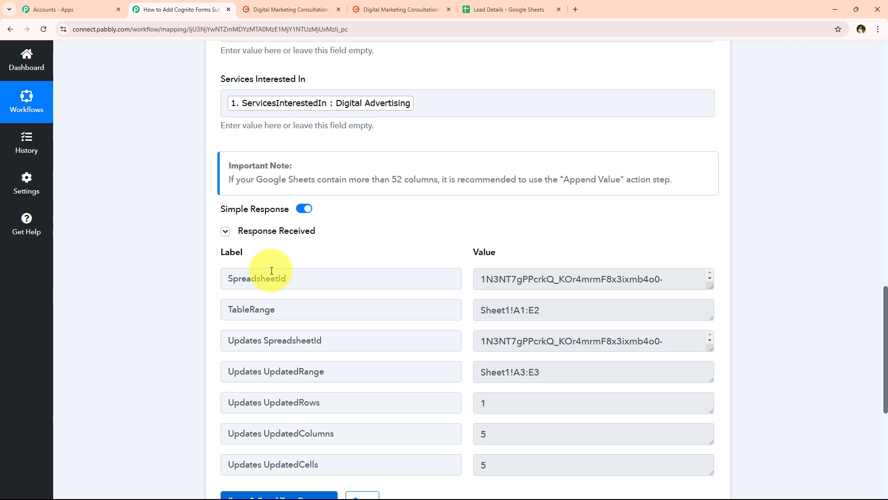
{"action": "scroll", "coordinate": [192, 301], "scroll_direction": "up", "scroll_amount": 20}
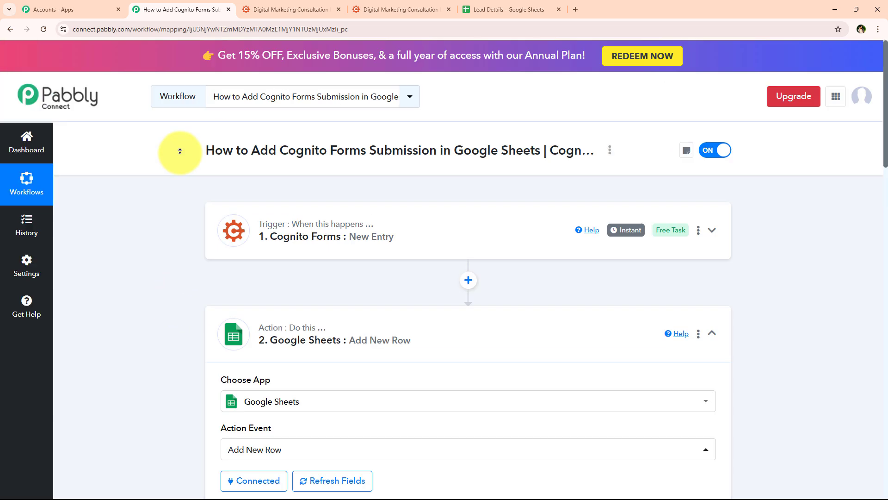
{"action": "left_click", "coordinate": [396, 339]}
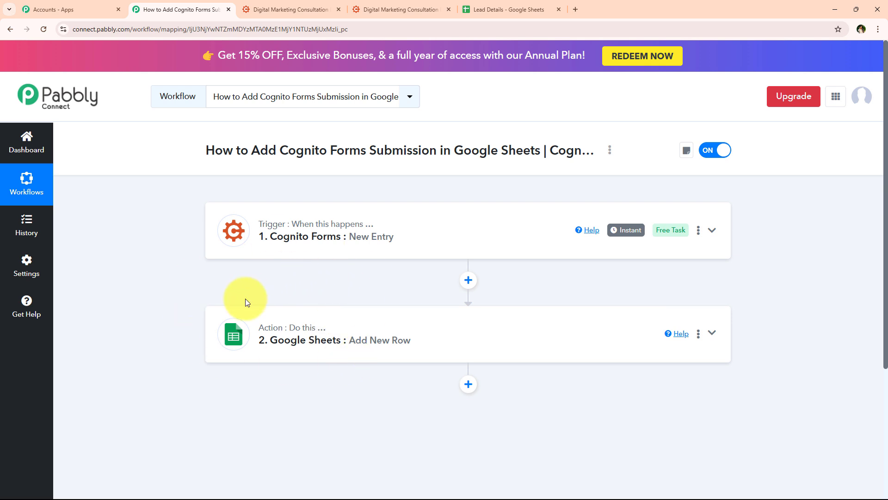
{"action": "left_click", "coordinate": [512, 5]}
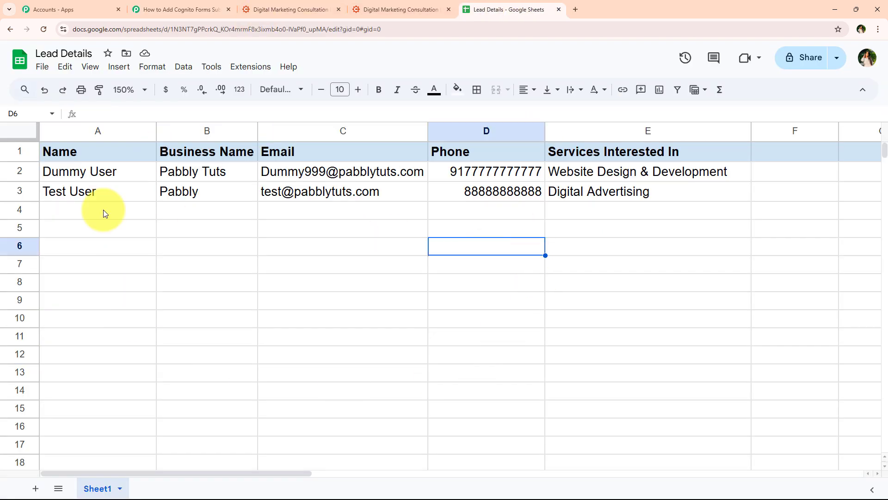
{"action": "left_click_drag", "start_coordinate": [72, 198], "coordinate": [607, 202]}
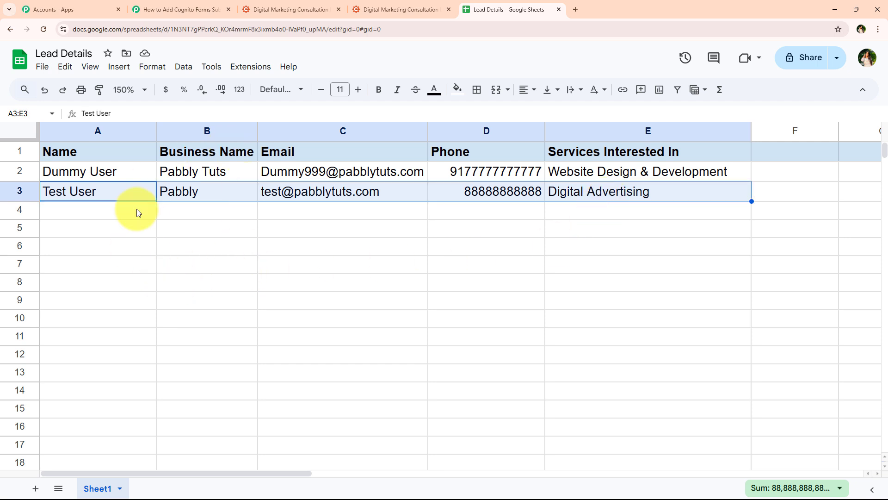
{"action": "left_click", "coordinate": [176, 9]}
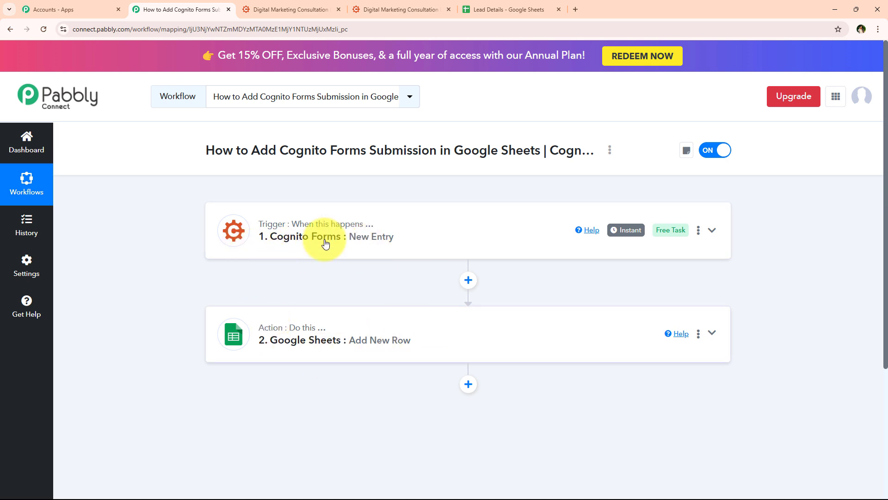
{"action": "left_click", "coordinate": [504, 10]}
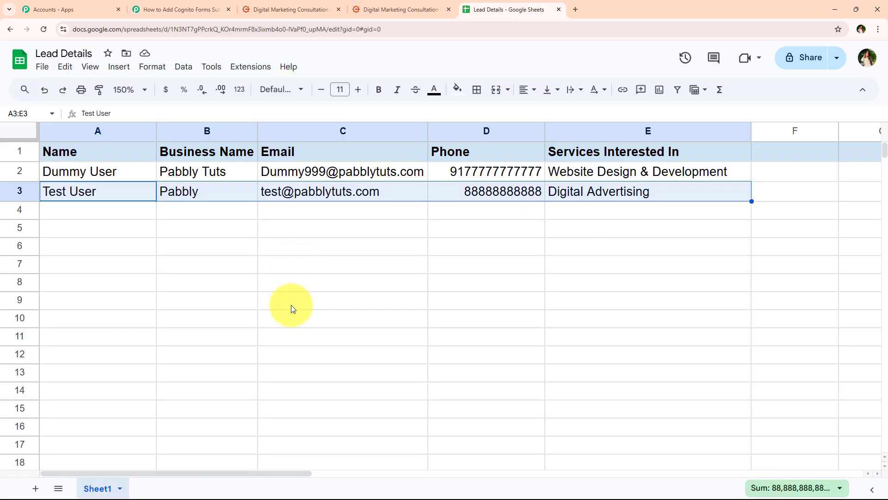
{"action": "left_click", "coordinate": [196, 8]}
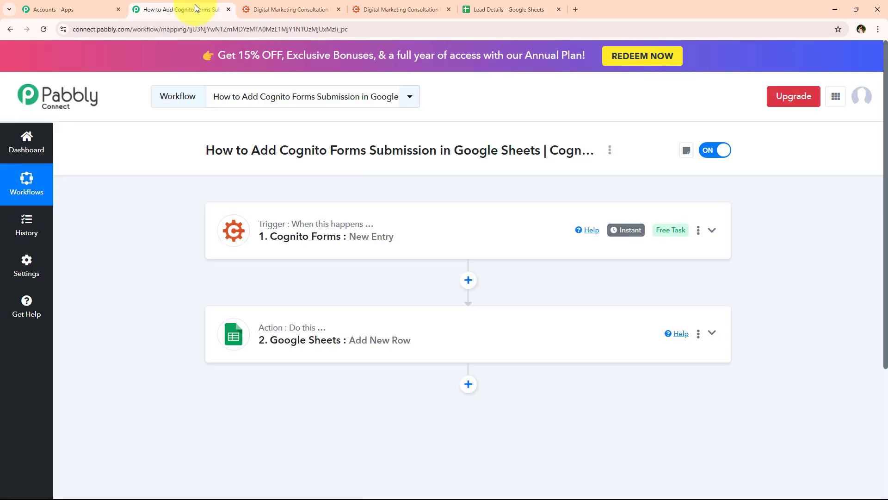